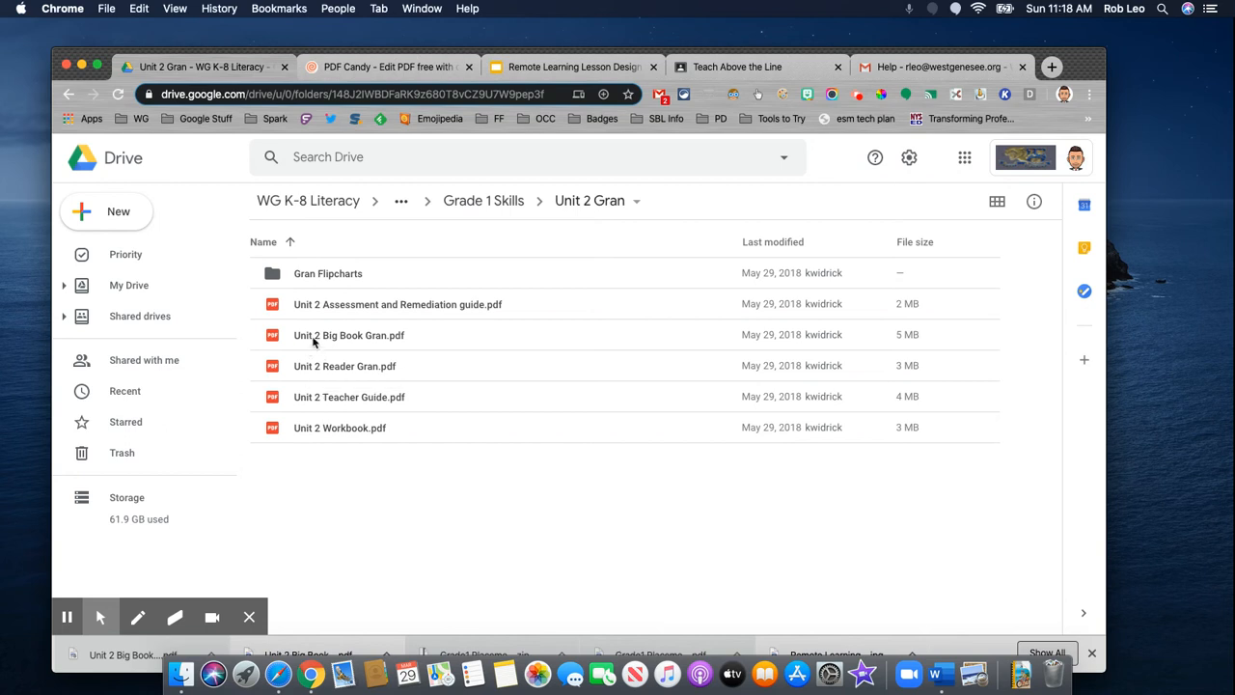
# - Preview Unit 2 Big Book Gran.pdf in the Unit 2 Gran folder, download it, and return to the file list
pyautogui.doubleClick(322, 336)
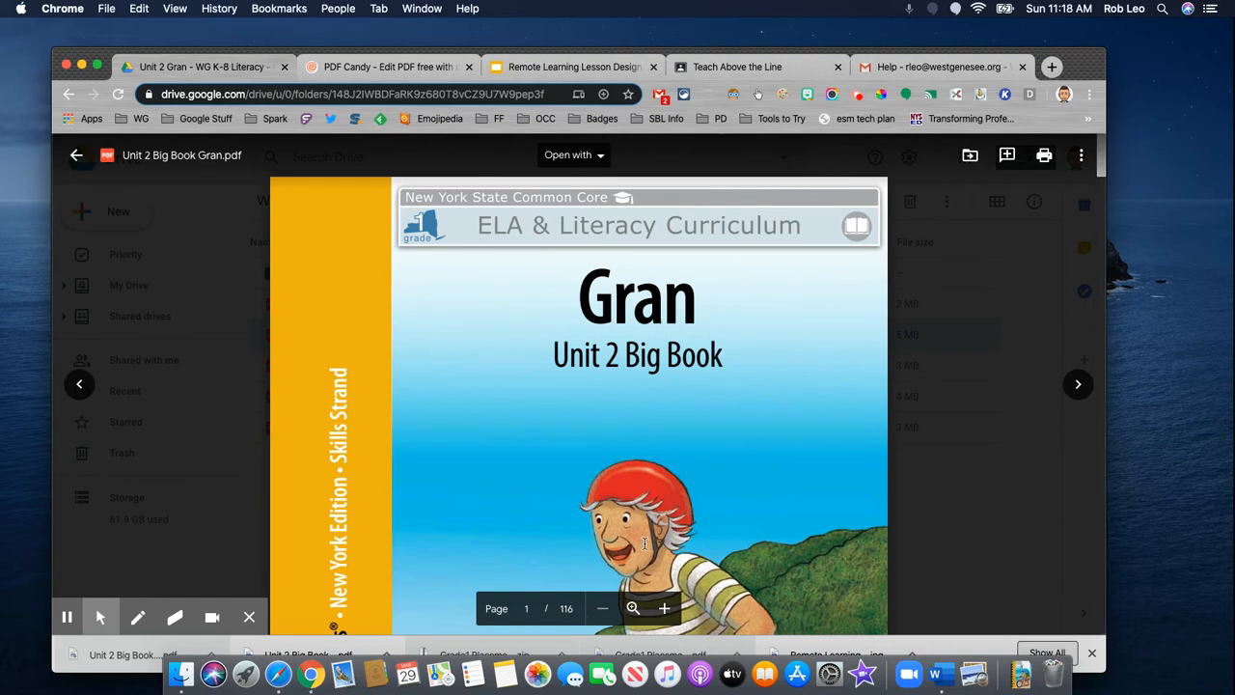
pyautogui.scroll(-3, 611, 444)
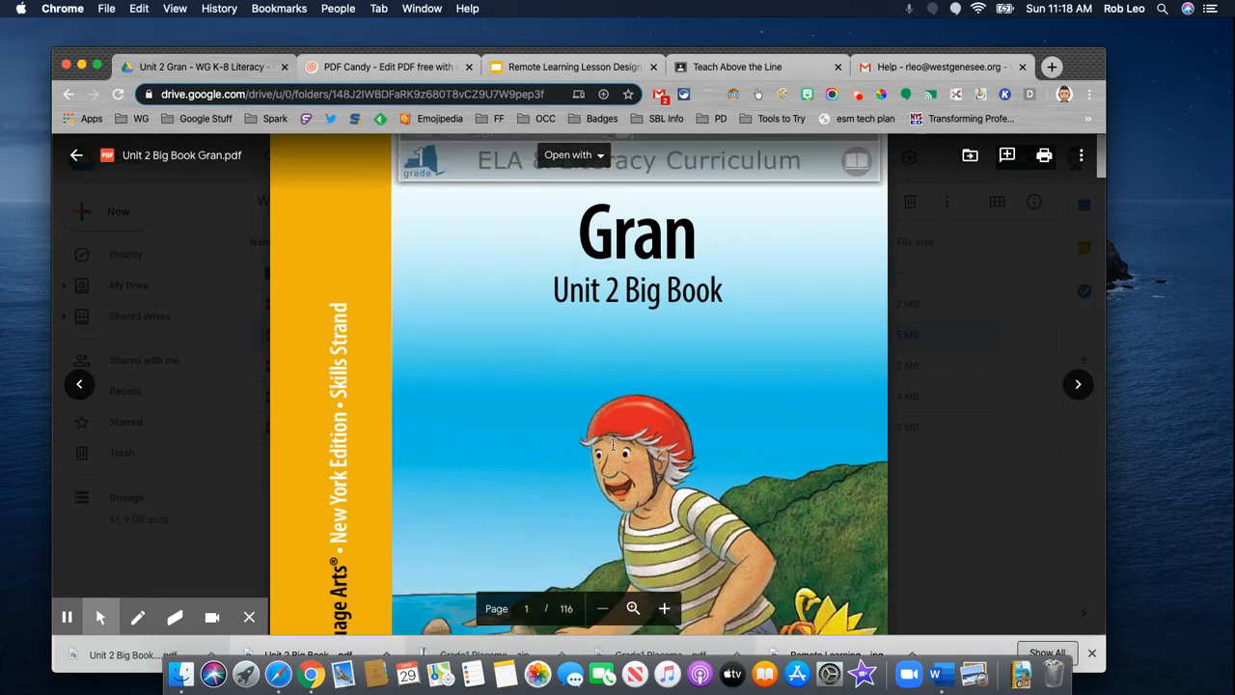
pyautogui.scroll(3, 612, 444)
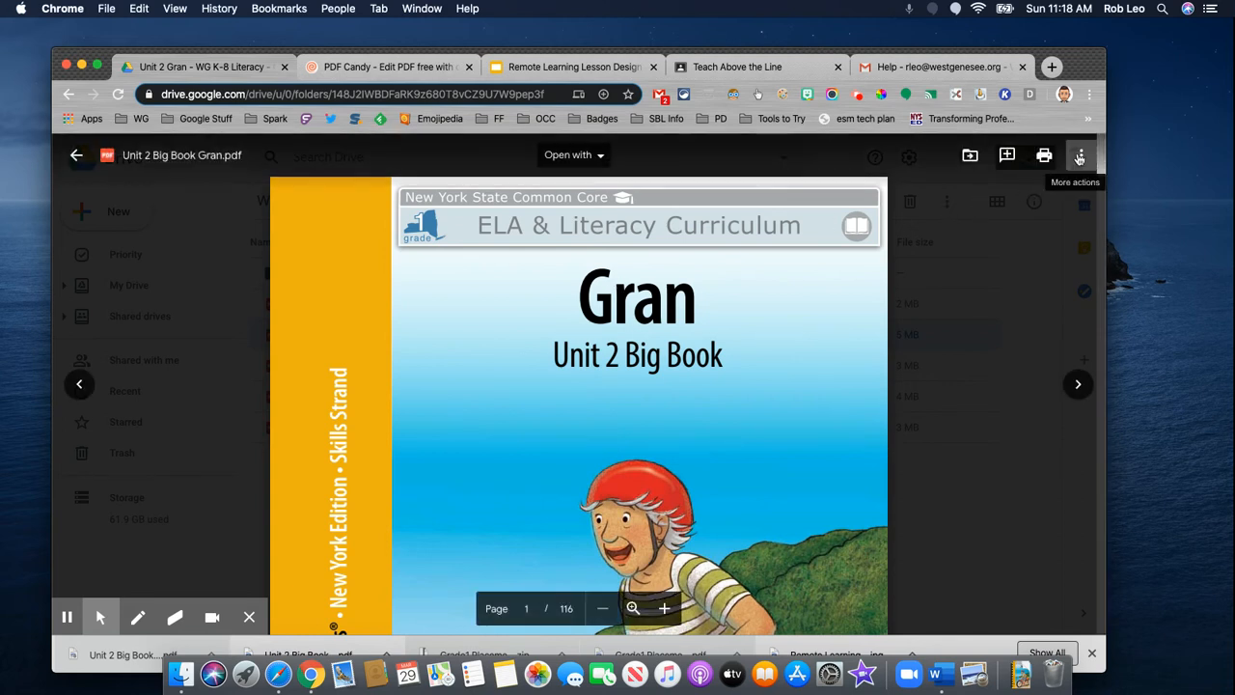
pyautogui.click(1079, 158)
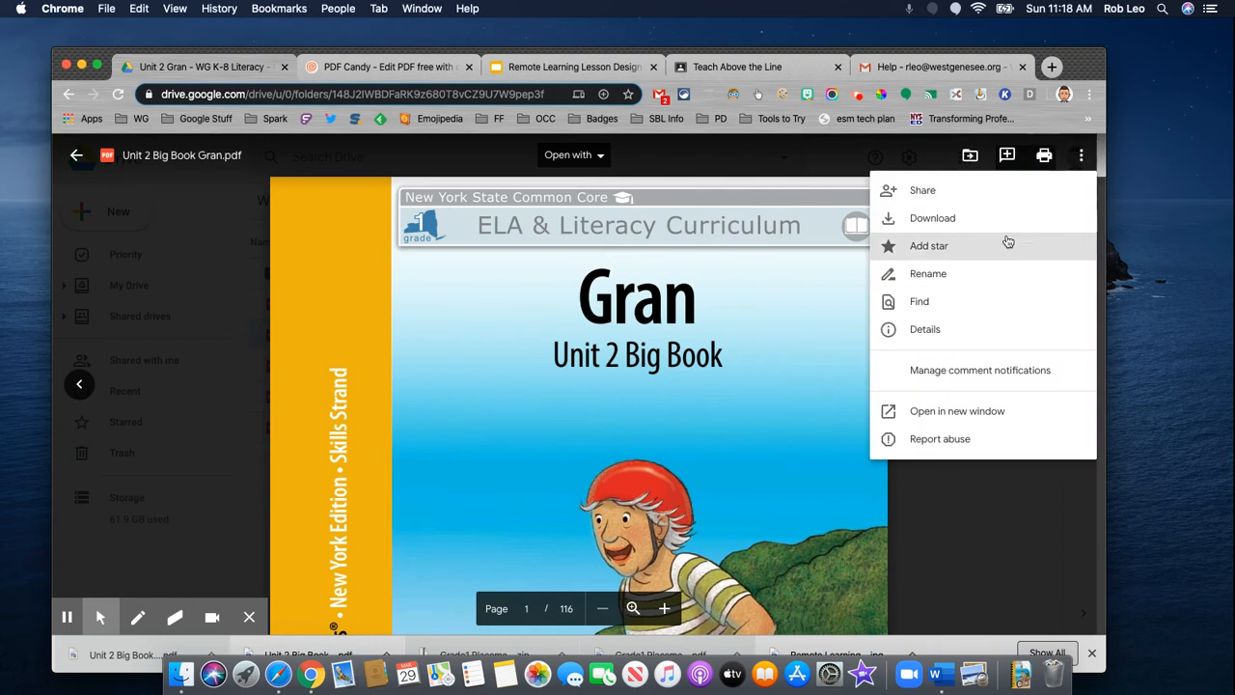
pyautogui.click(934, 220)
pyautogui.click(77, 156)
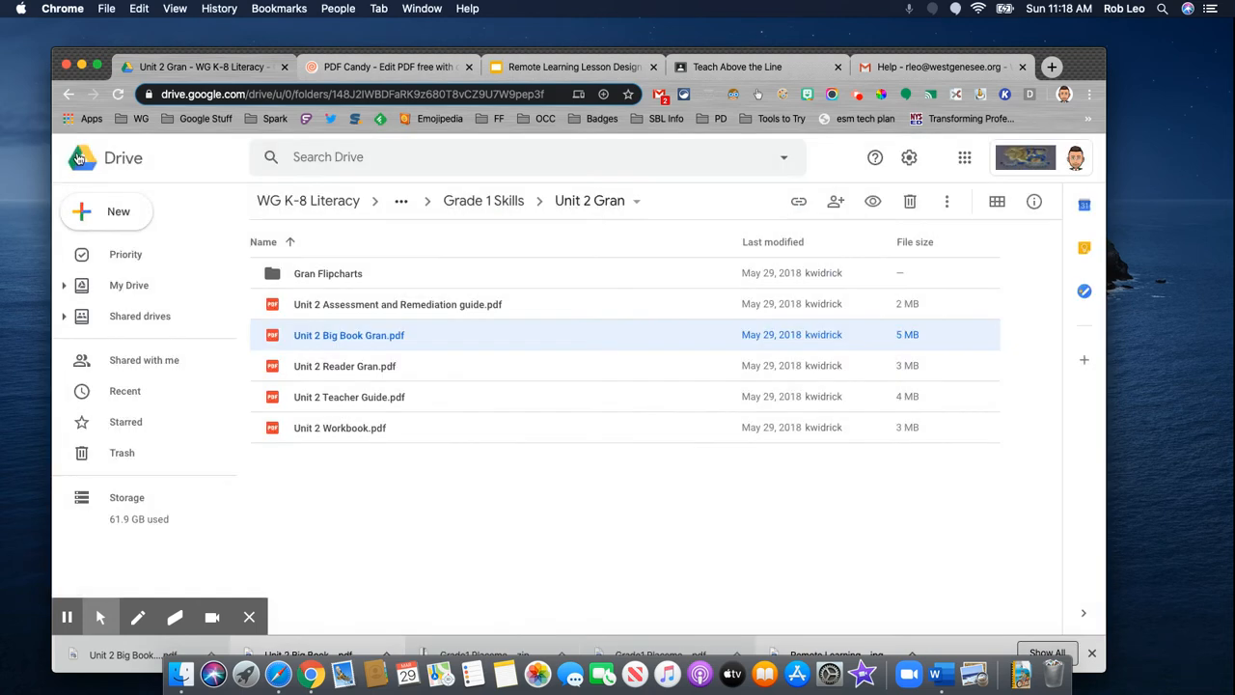
pyautogui.rightClick(340, 336)
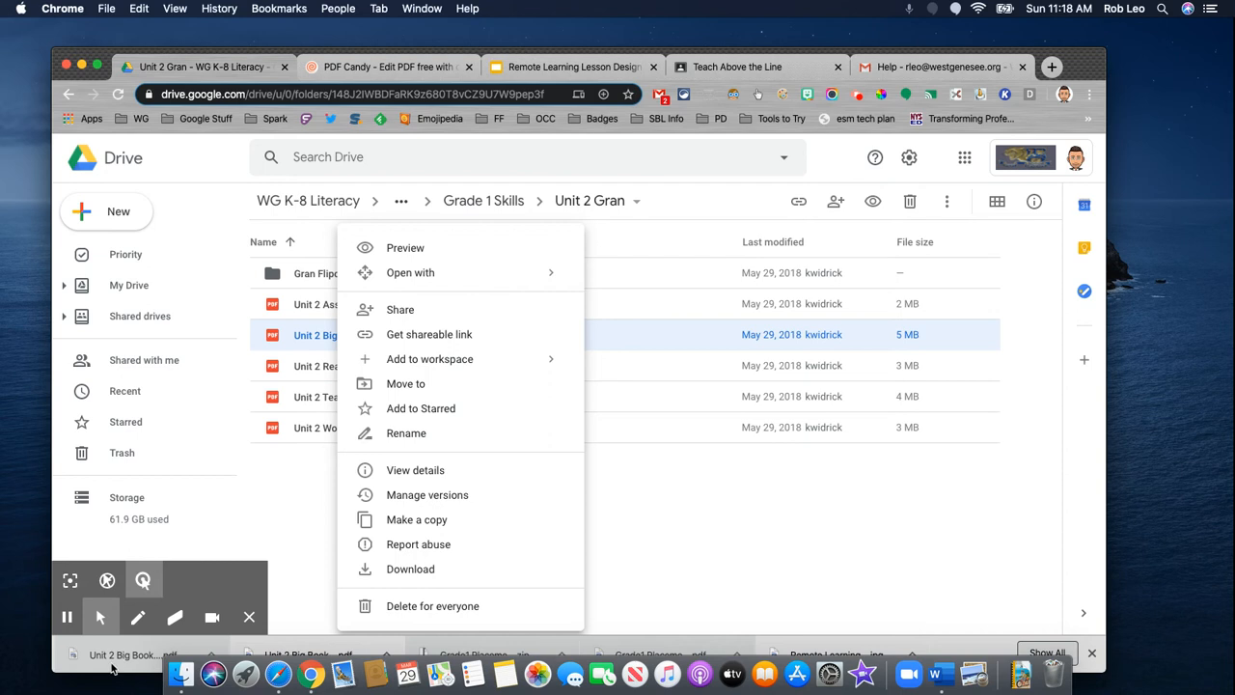
# - Switch to PDF Candy and load the downloaded Unit 2 Big Book PDF into the Split PDF tool
pyautogui.click(352, 67)
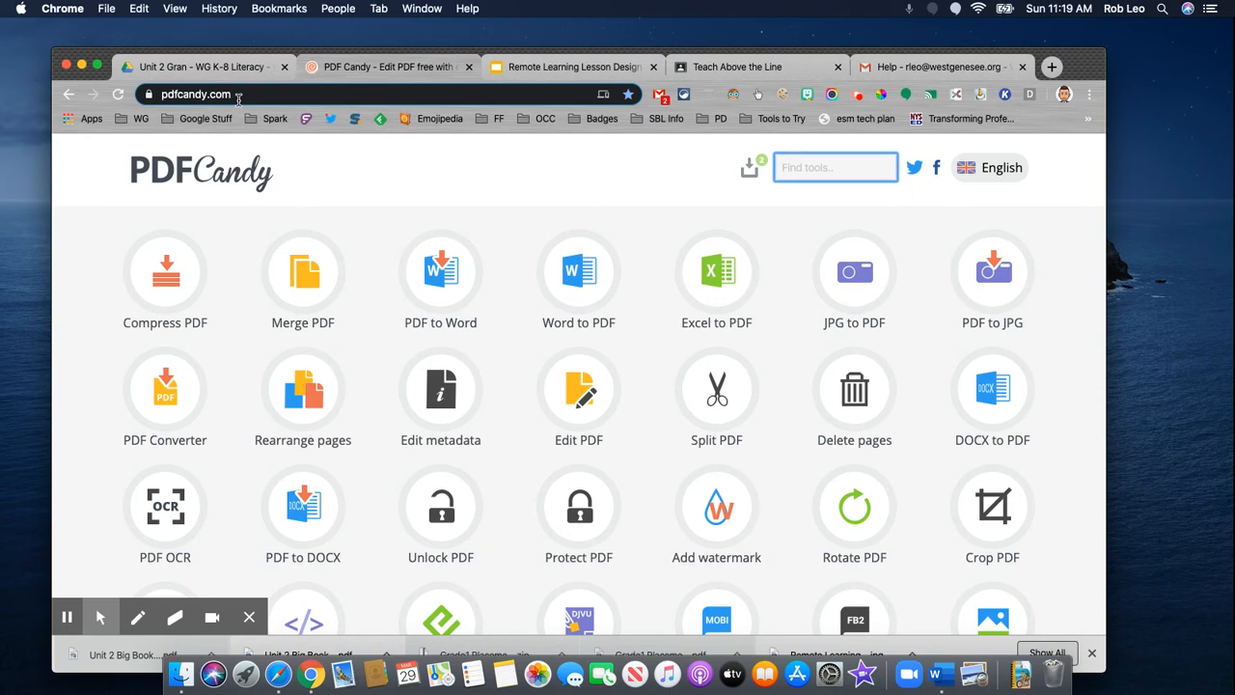
pyautogui.click(718, 388)
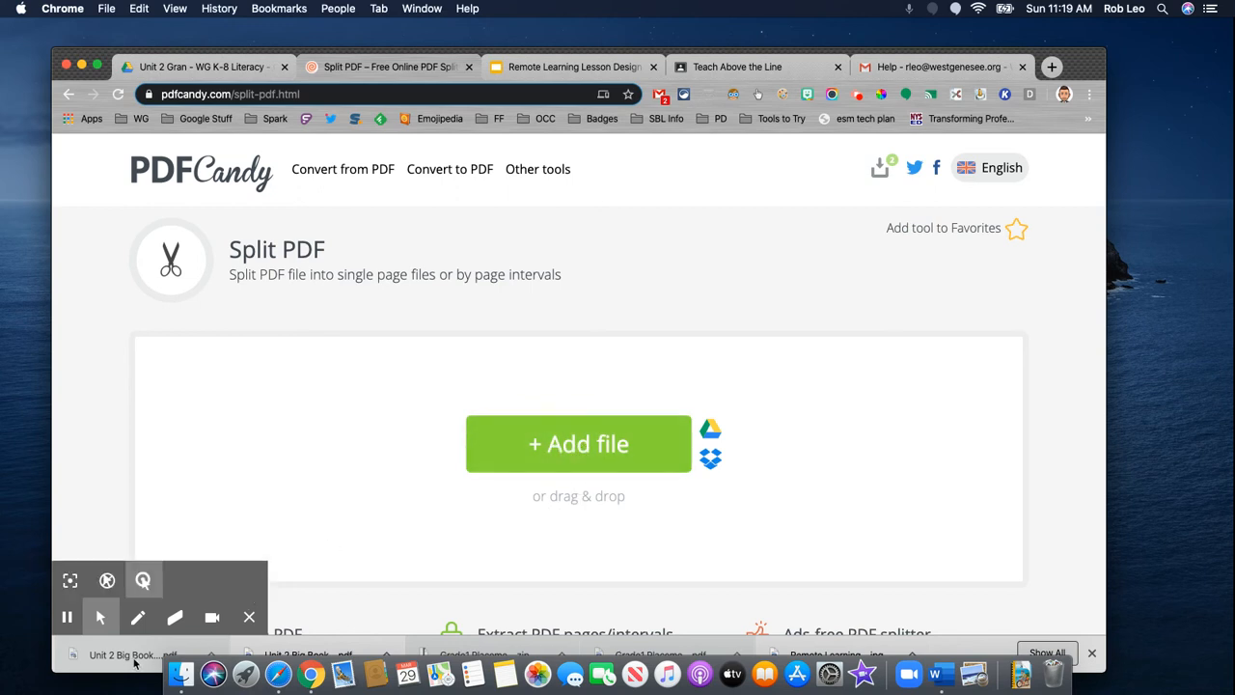
pyautogui.moveTo(124, 662); pyautogui.dragTo(544, 447)
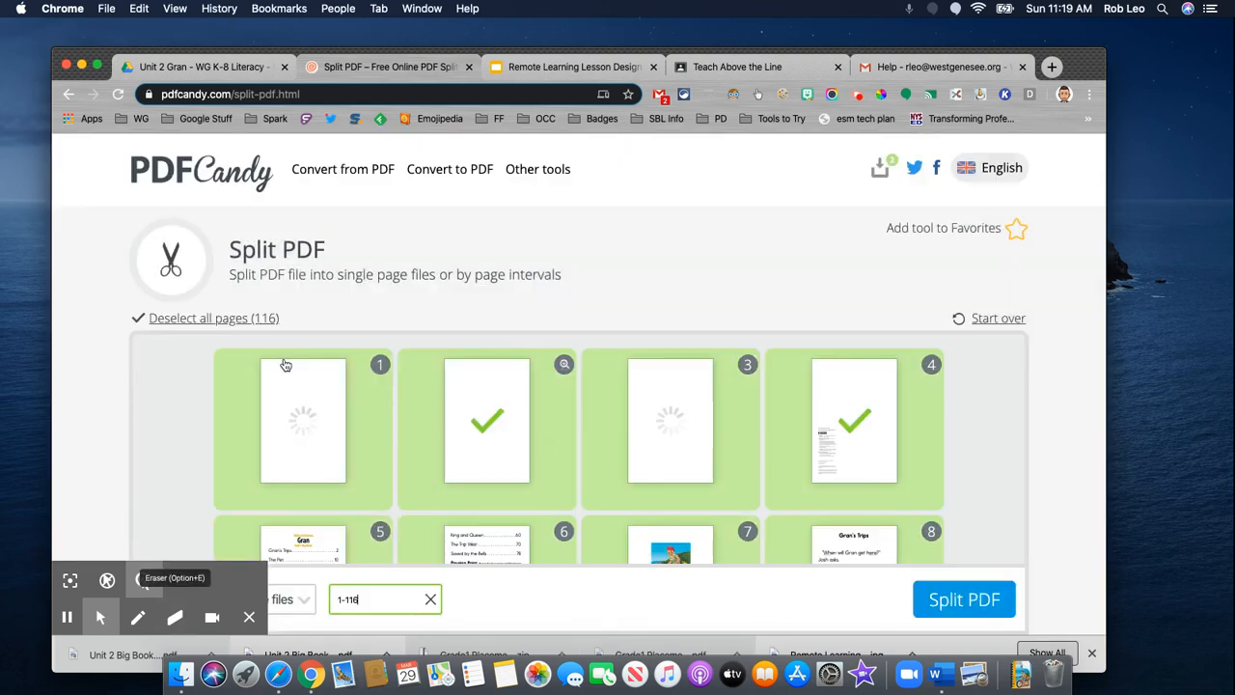
# - Deselect all pages of the loaded PDF and set the split mode to Merge selected pages
pyautogui.click(239, 323)
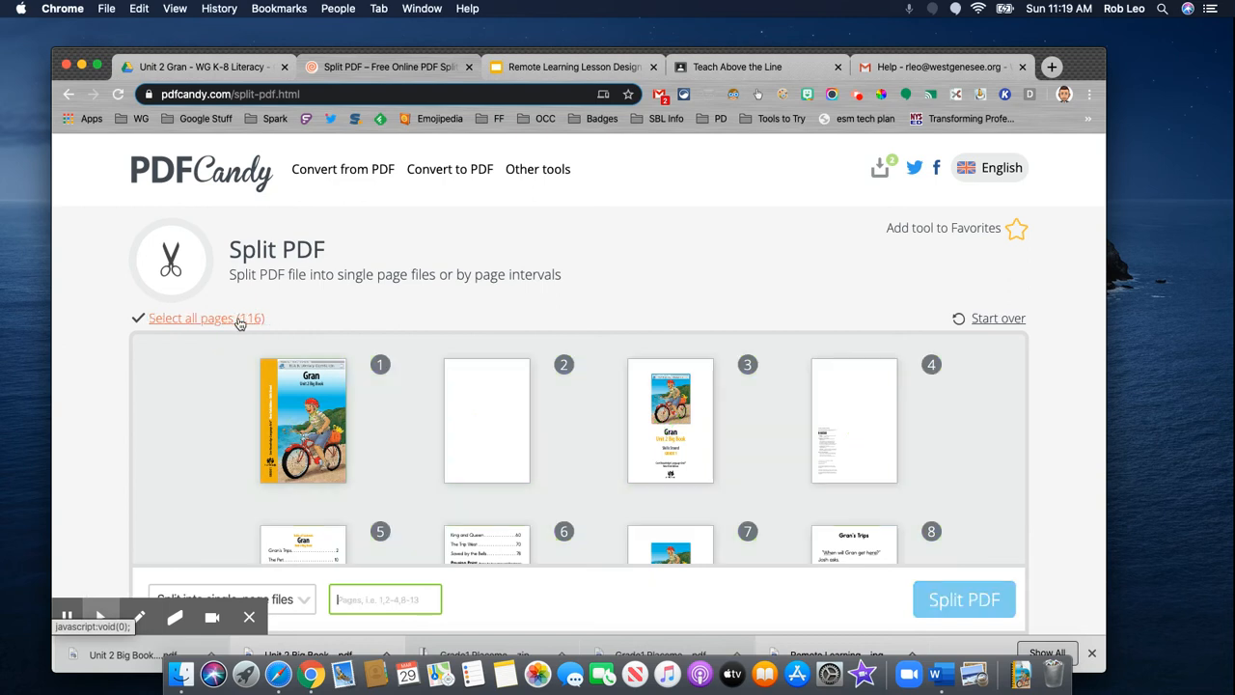
pyautogui.scroll(-1, 499, 346)
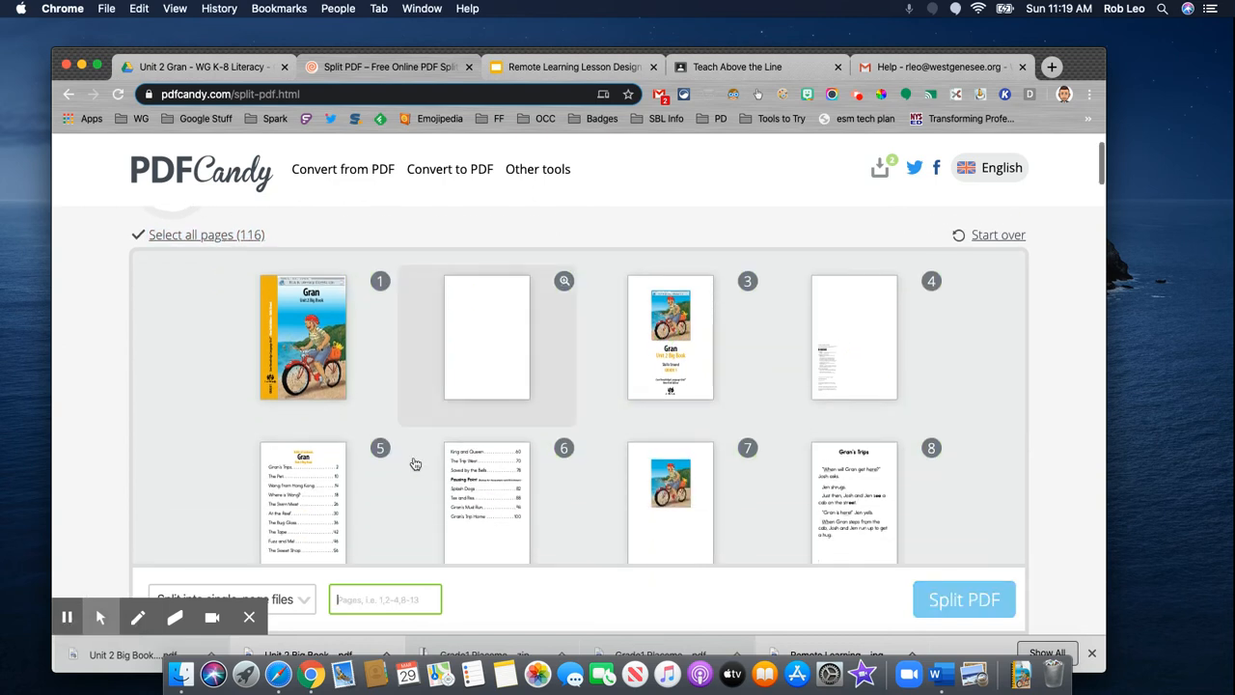
pyautogui.click(251, 618)
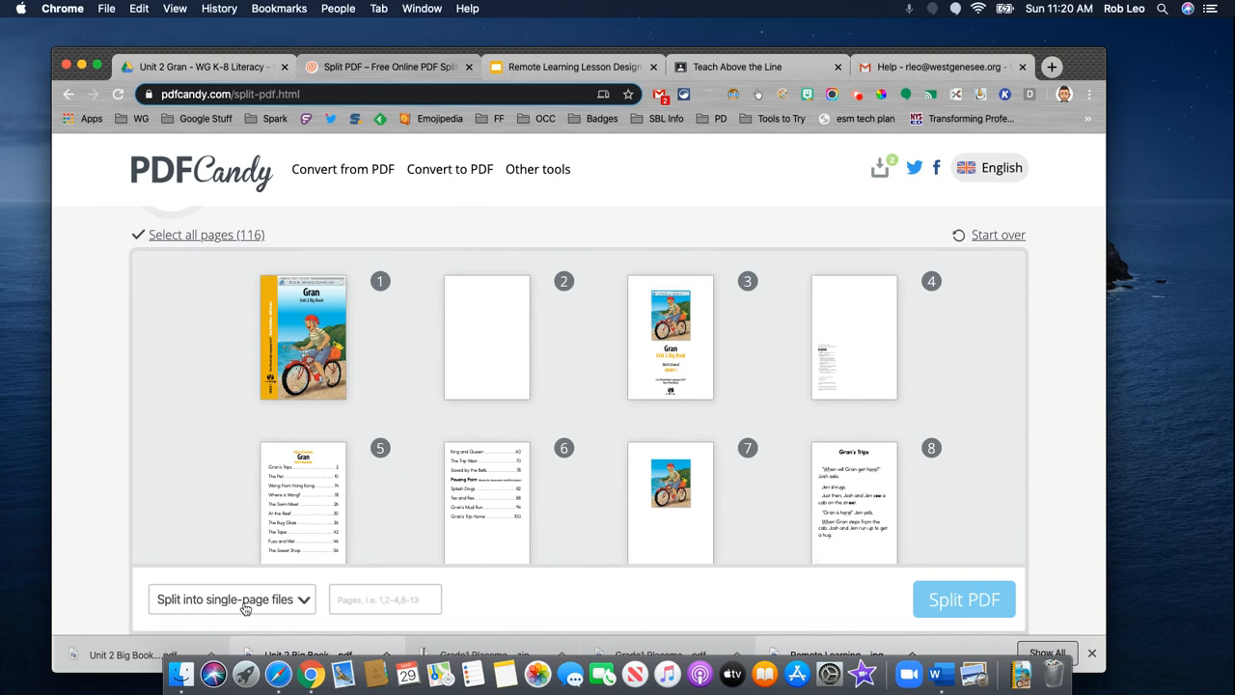
pyautogui.click(302, 600)
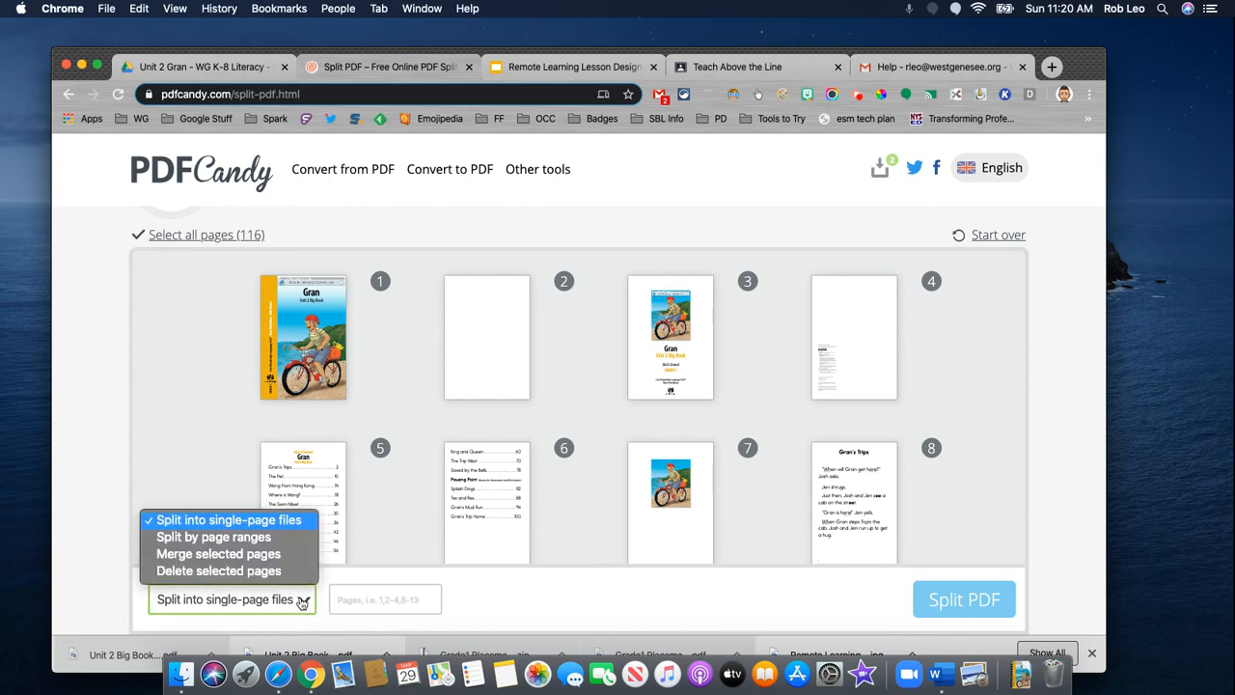
pyautogui.click(217, 555)
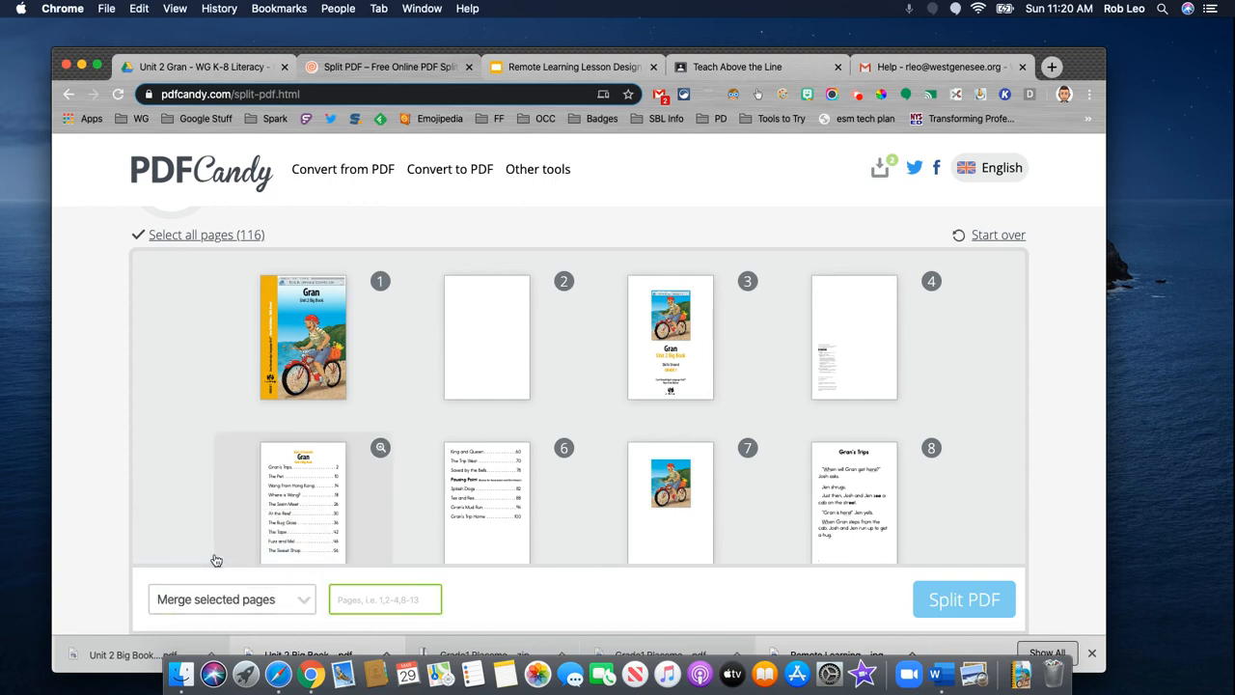
# - Select pages 7 to 15 of the Gran big book, ending just before the story The Pet
pyautogui.scroll(-5, 599, 381)
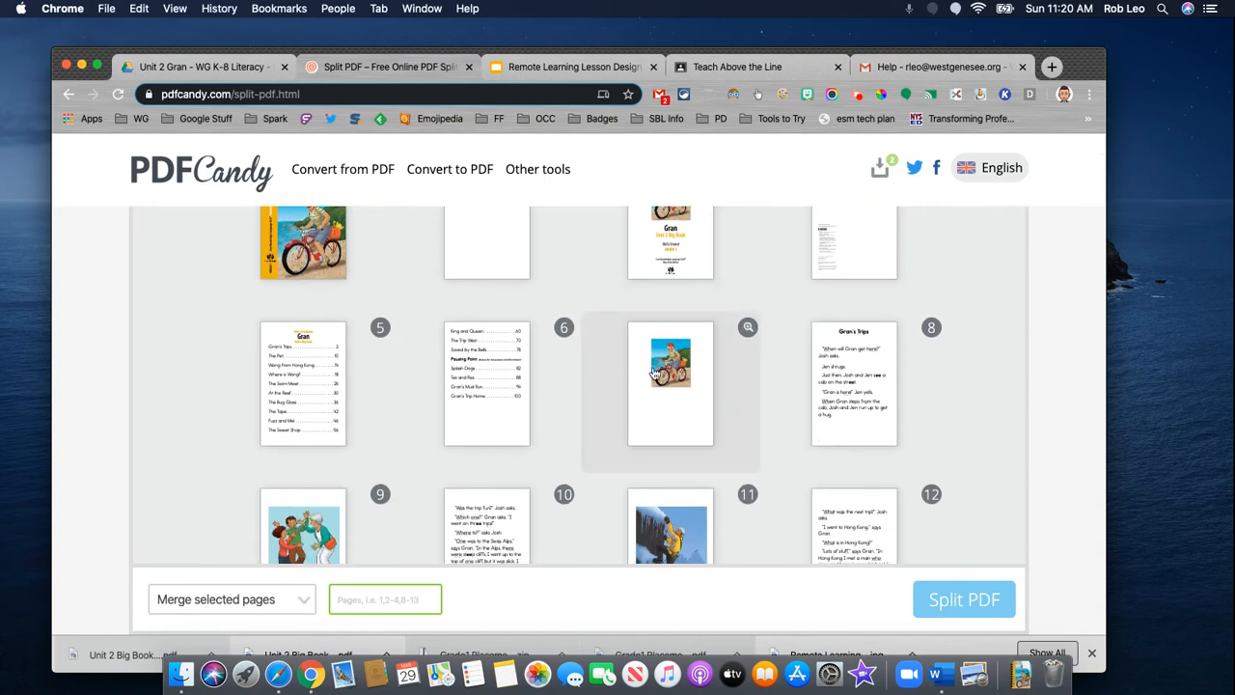
pyautogui.click(674, 372)
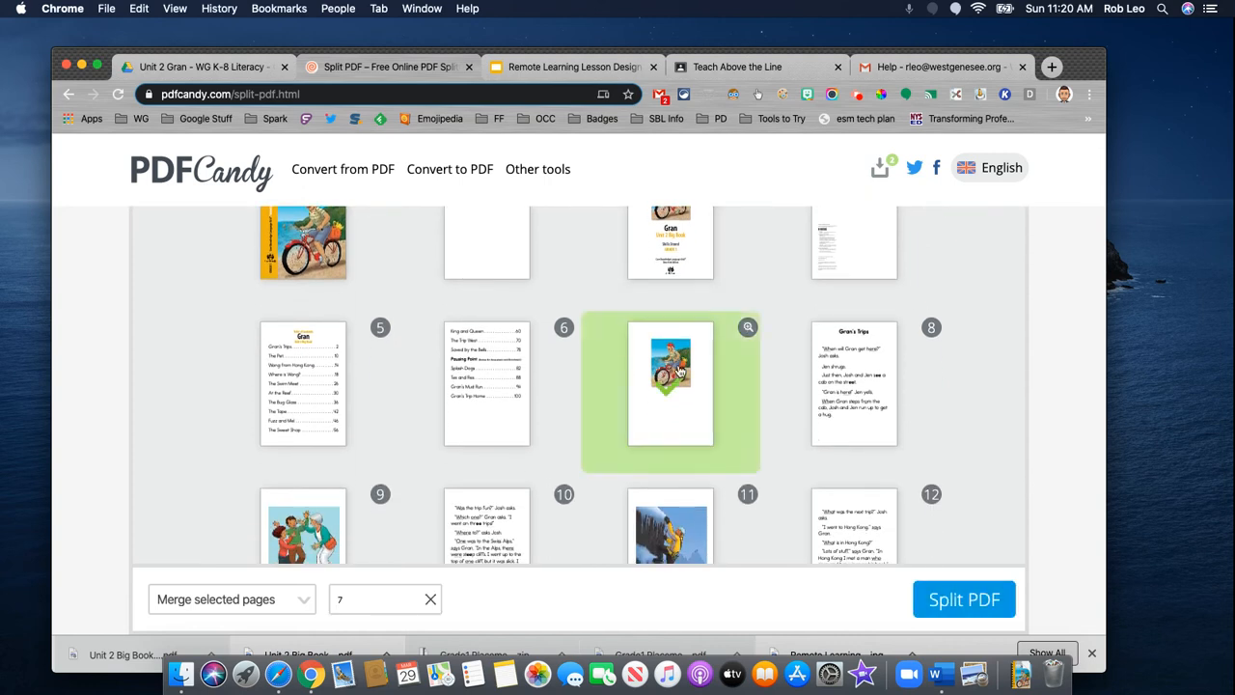
pyautogui.click(855, 355)
pyautogui.click(299, 533)
pyautogui.click(497, 504)
pyautogui.click(687, 507)
pyautogui.click(854, 517)
pyautogui.scroll(-5, 854, 517)
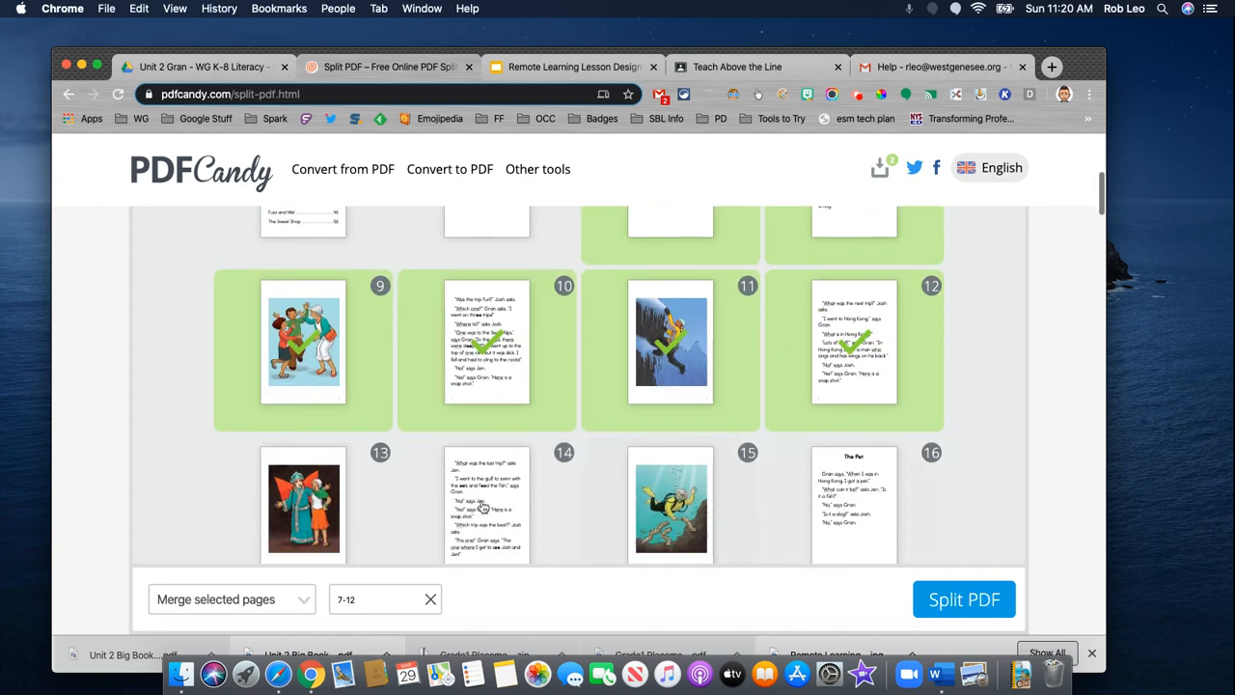
pyautogui.click(323, 497)
pyautogui.click(461, 484)
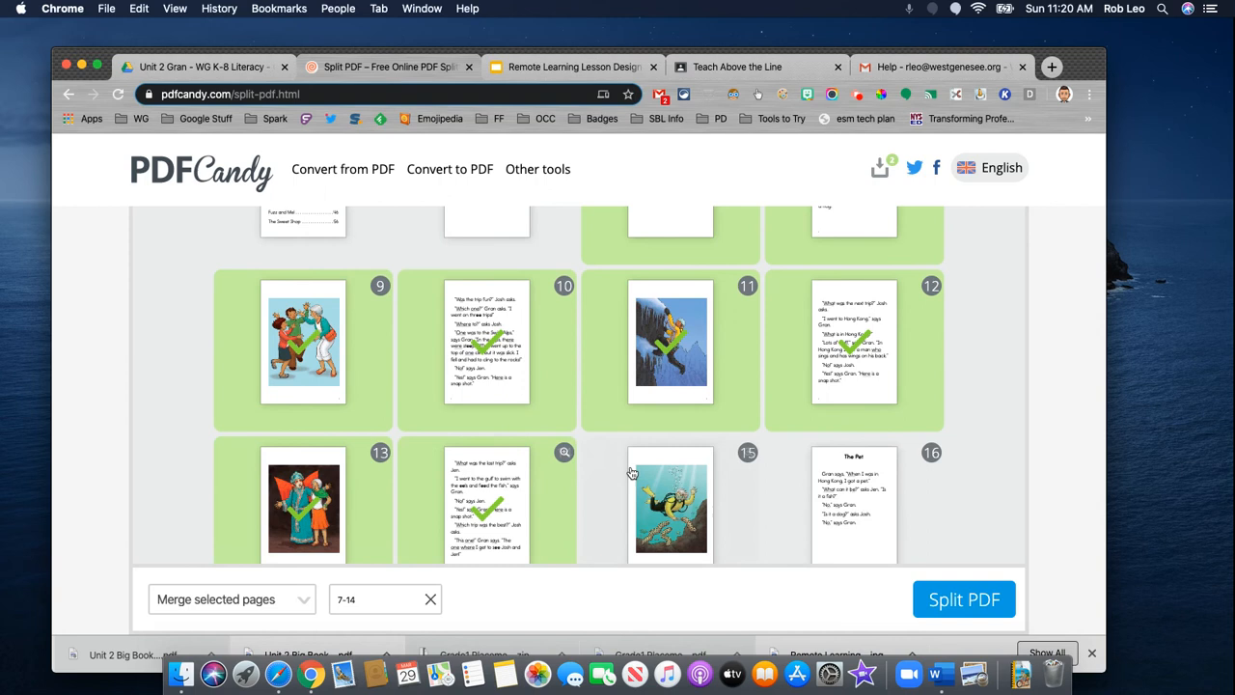
pyautogui.click(694, 475)
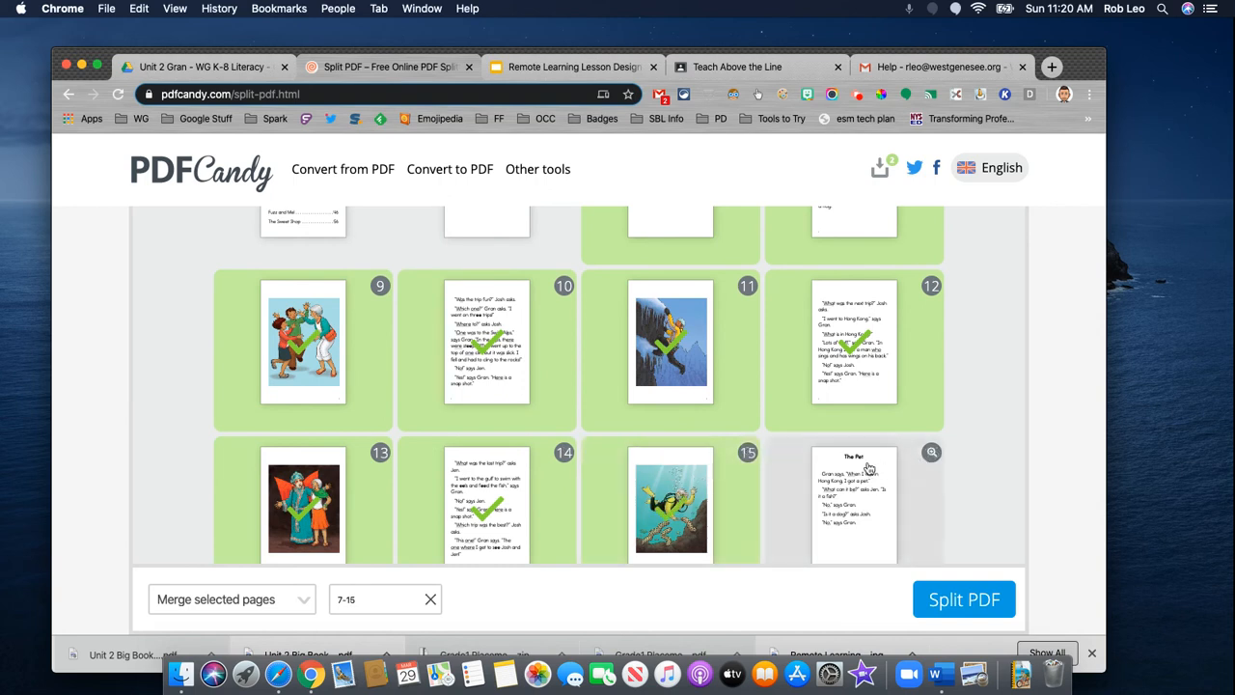
# - Enlarge page 16 to check it, close the preview, and split the PDF with pages 7-15 selected
pyautogui.click(931, 453)
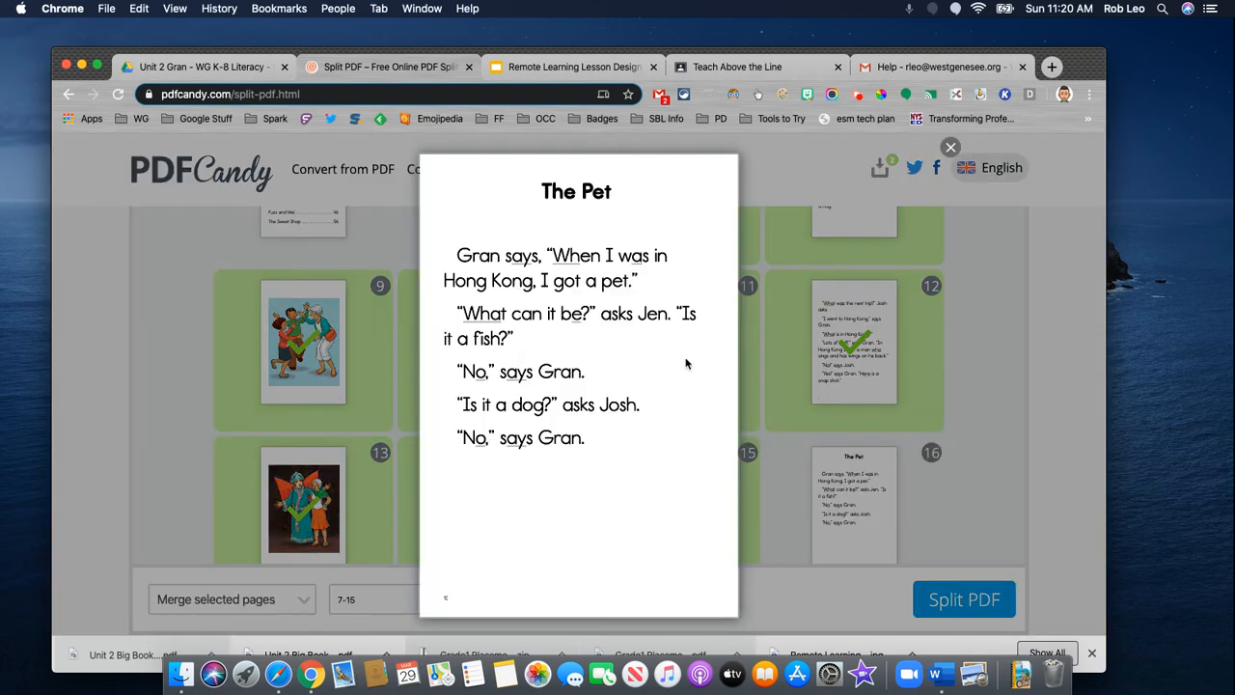
pyautogui.click(950, 148)
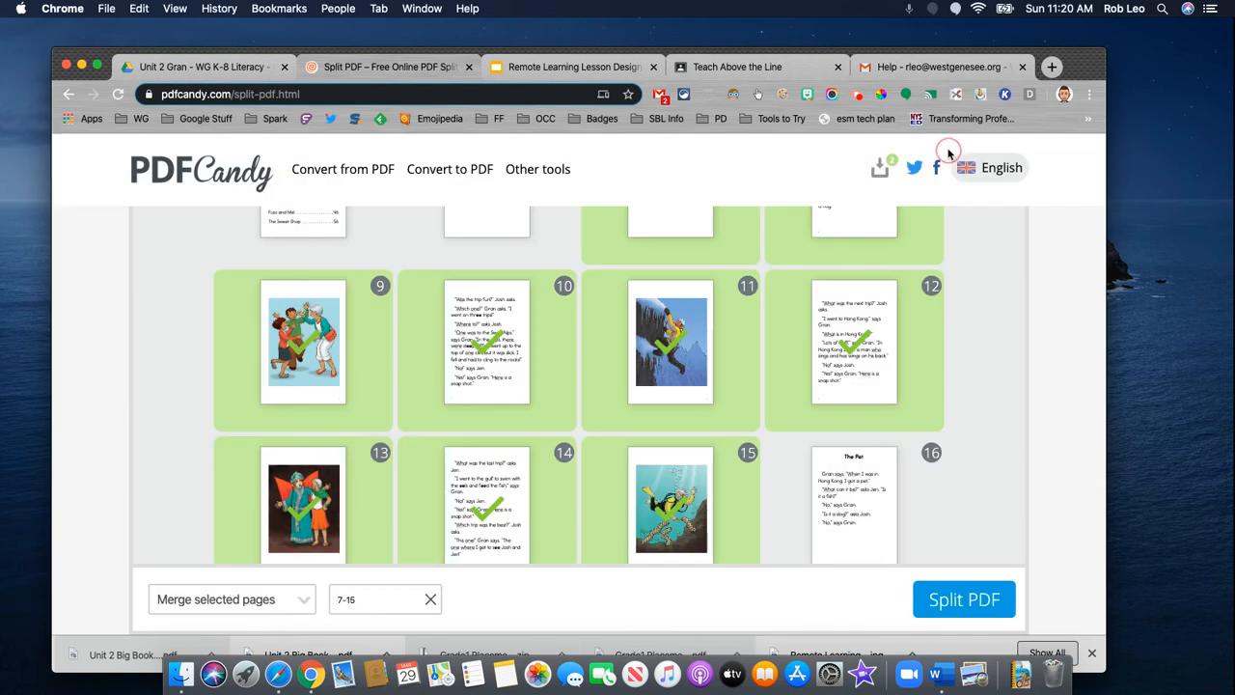
pyautogui.scroll(3, 675, 377)
pyautogui.scroll(-3, 681, 367)
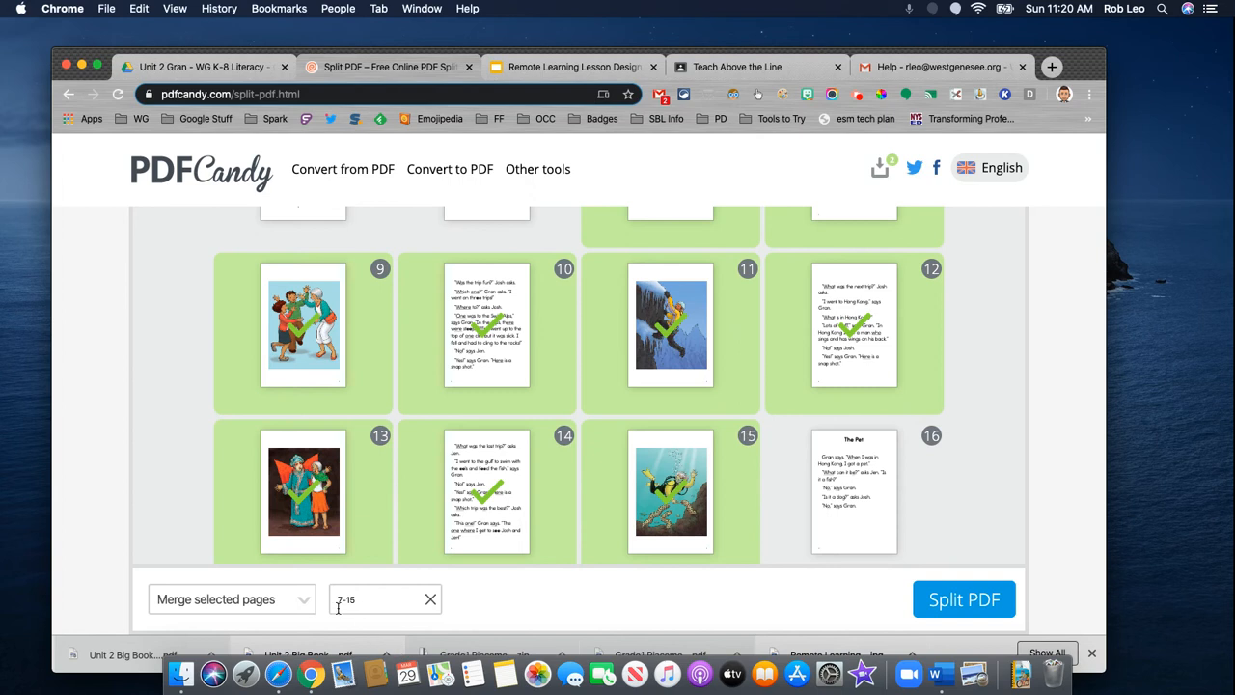
pyautogui.scroll(-1, 533, 601)
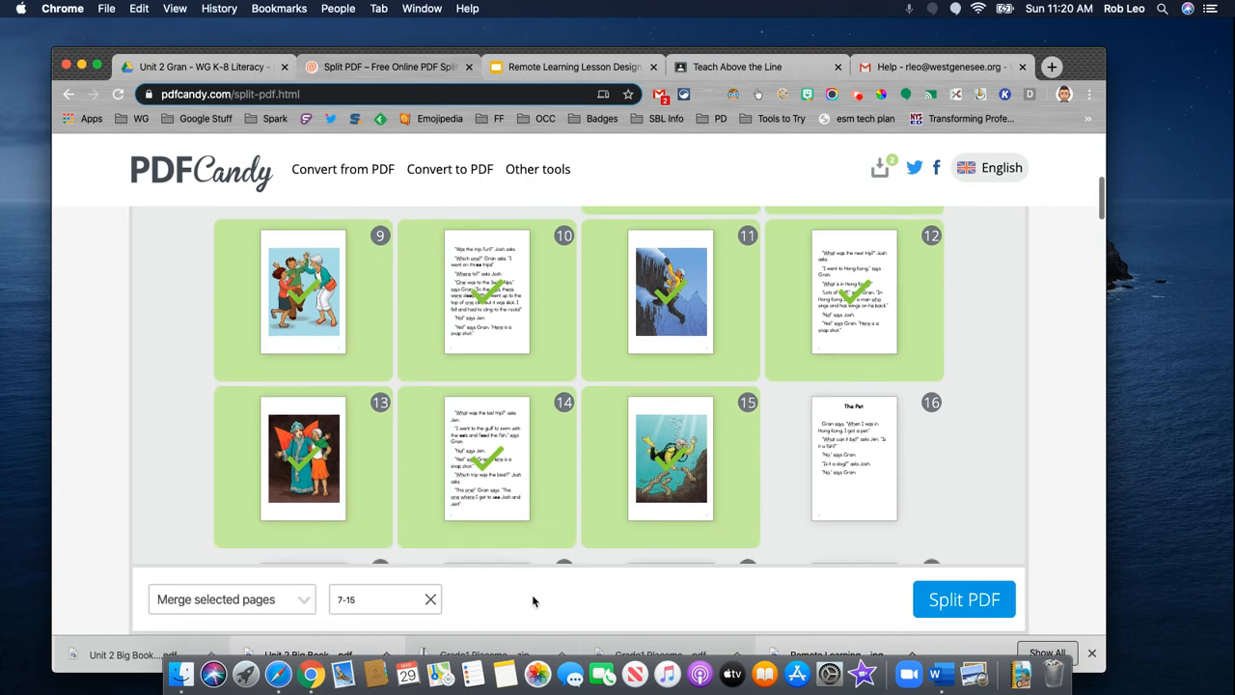
pyautogui.click(958, 600)
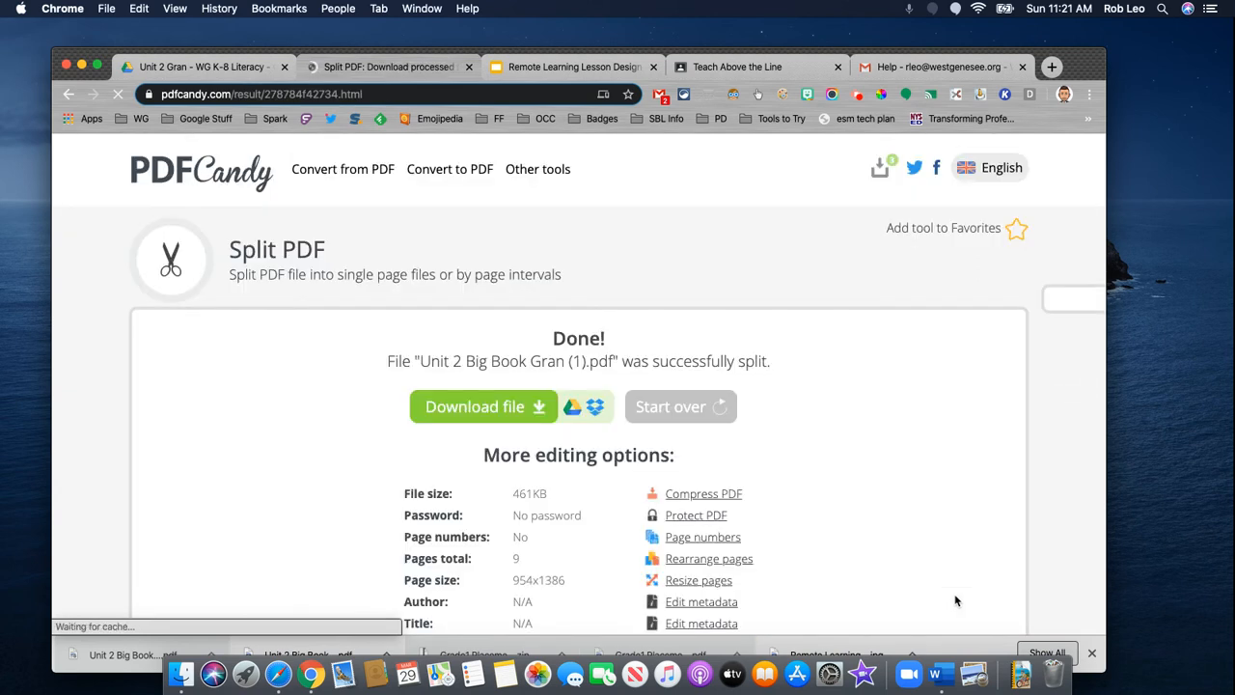
# - Change the Google account used for saving the split PDF to Drive to the first listed school account
pyautogui.scroll(-1, 579, 506)
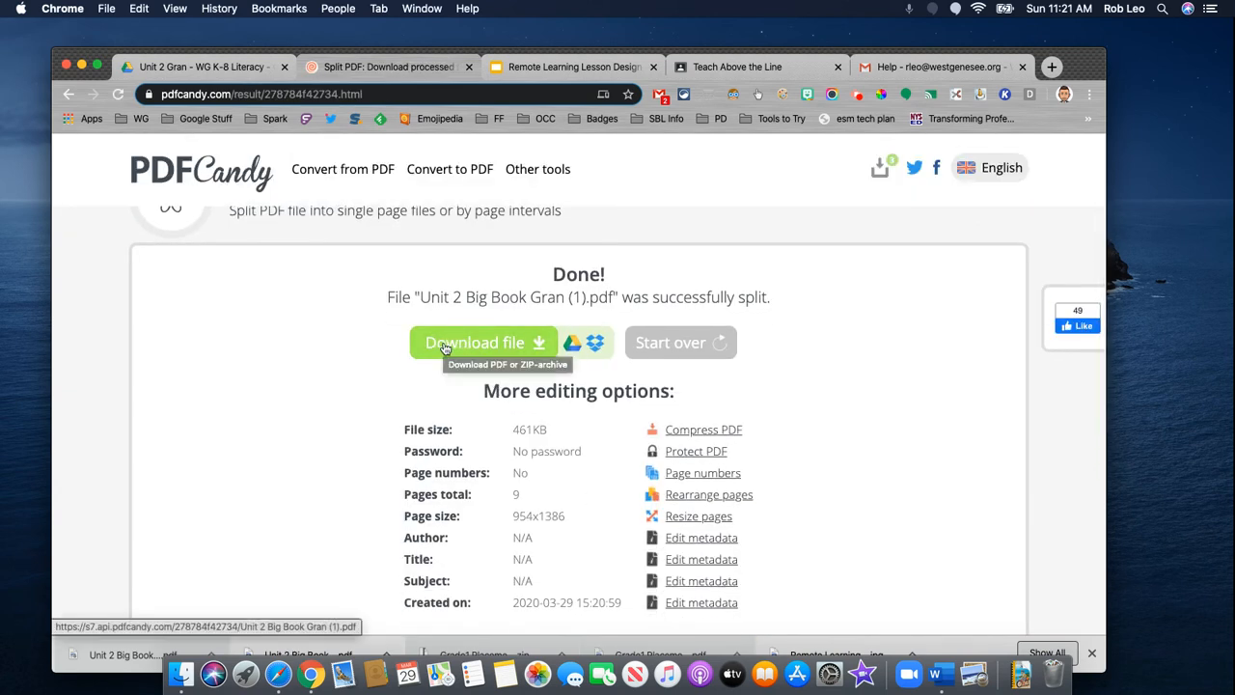
pyautogui.moveTo(572, 350)
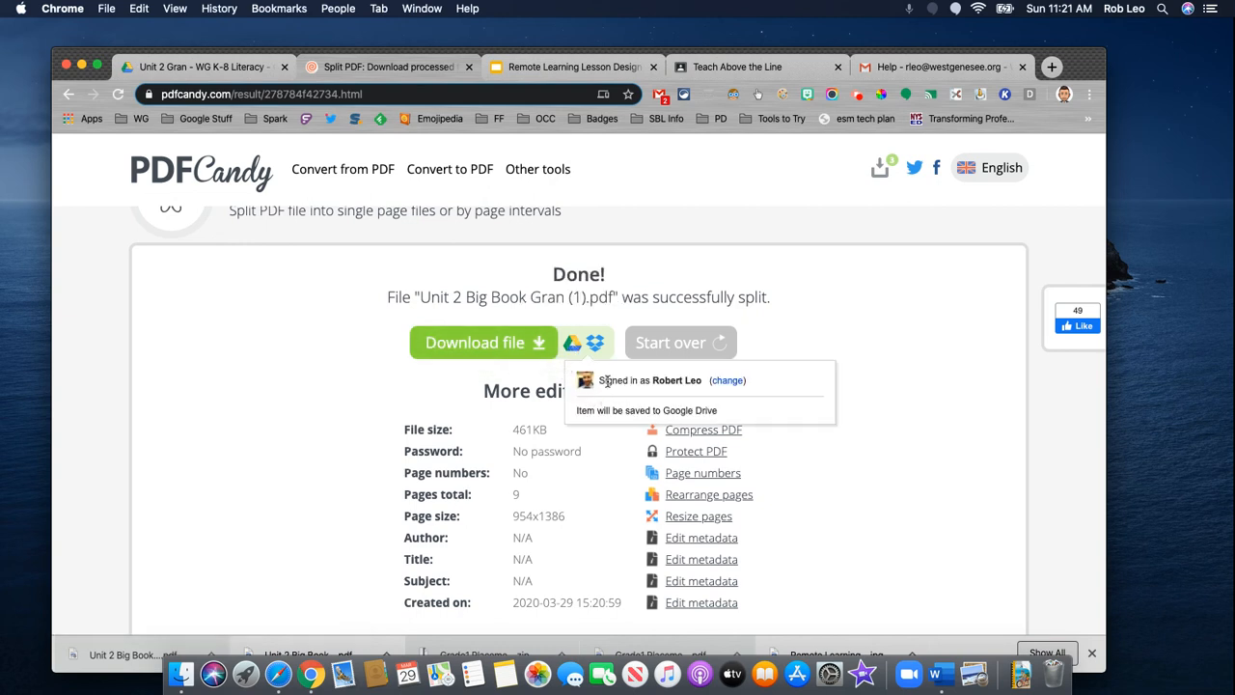
pyautogui.click(727, 381)
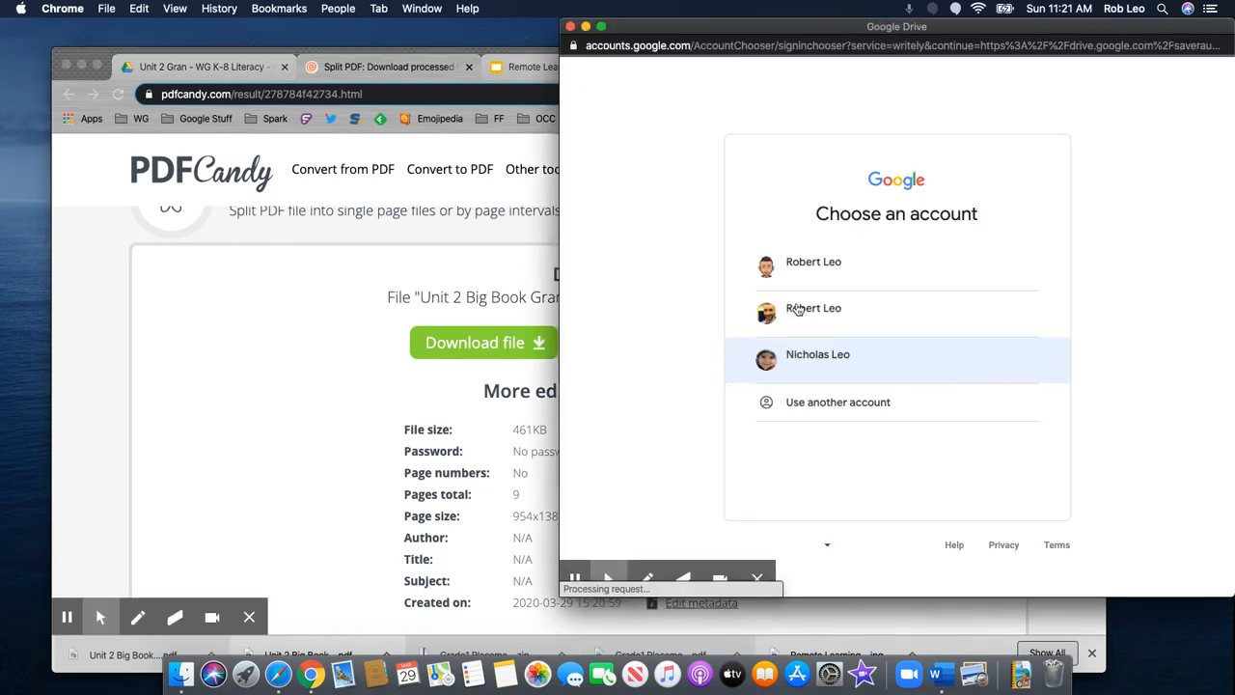
pyautogui.click(805, 277)
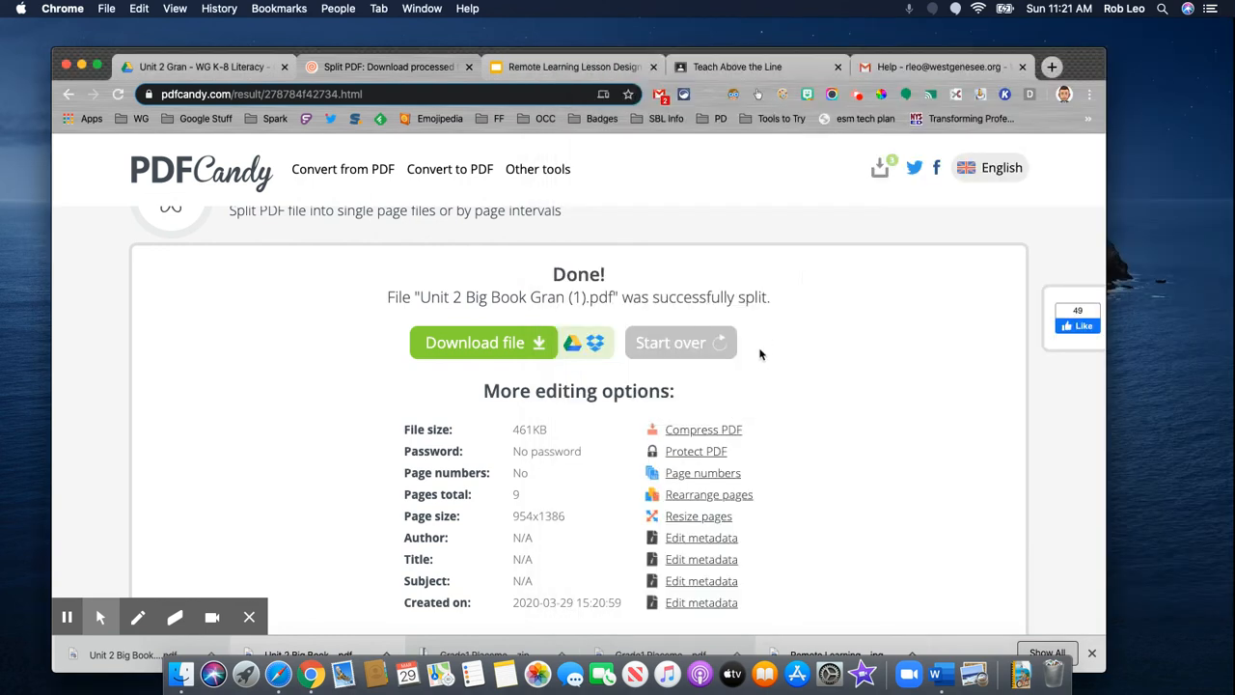
pyautogui.click(572, 343)
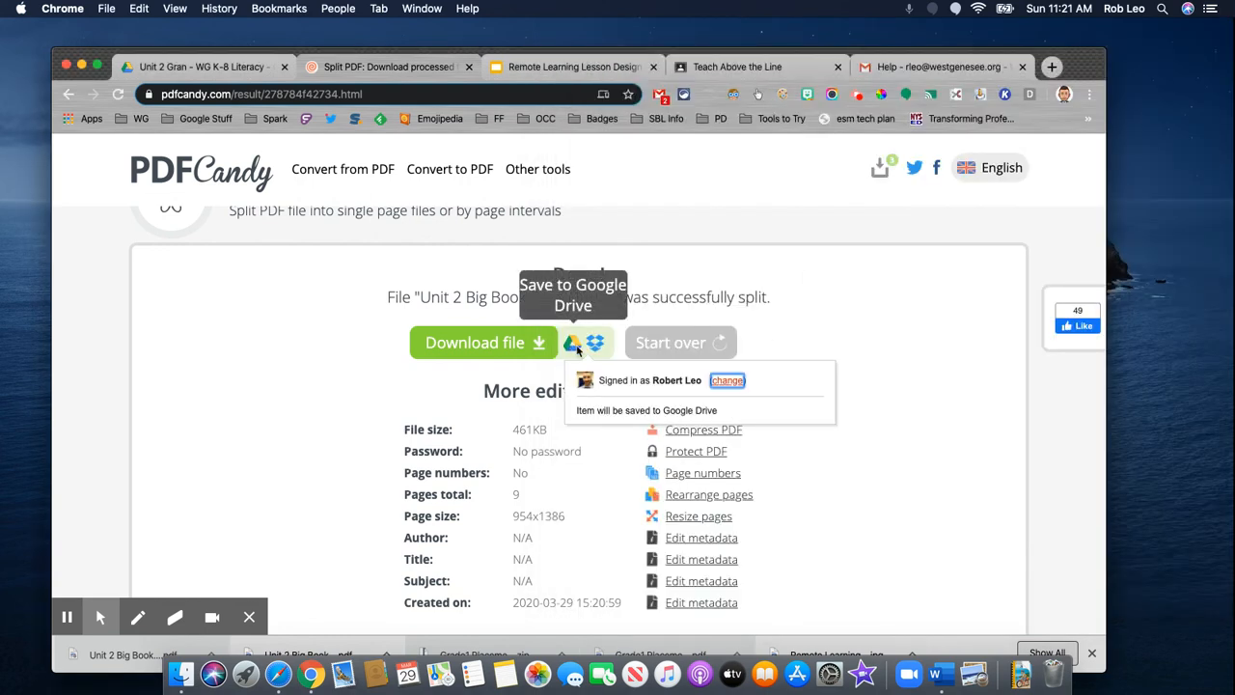
pyautogui.click(726, 381)
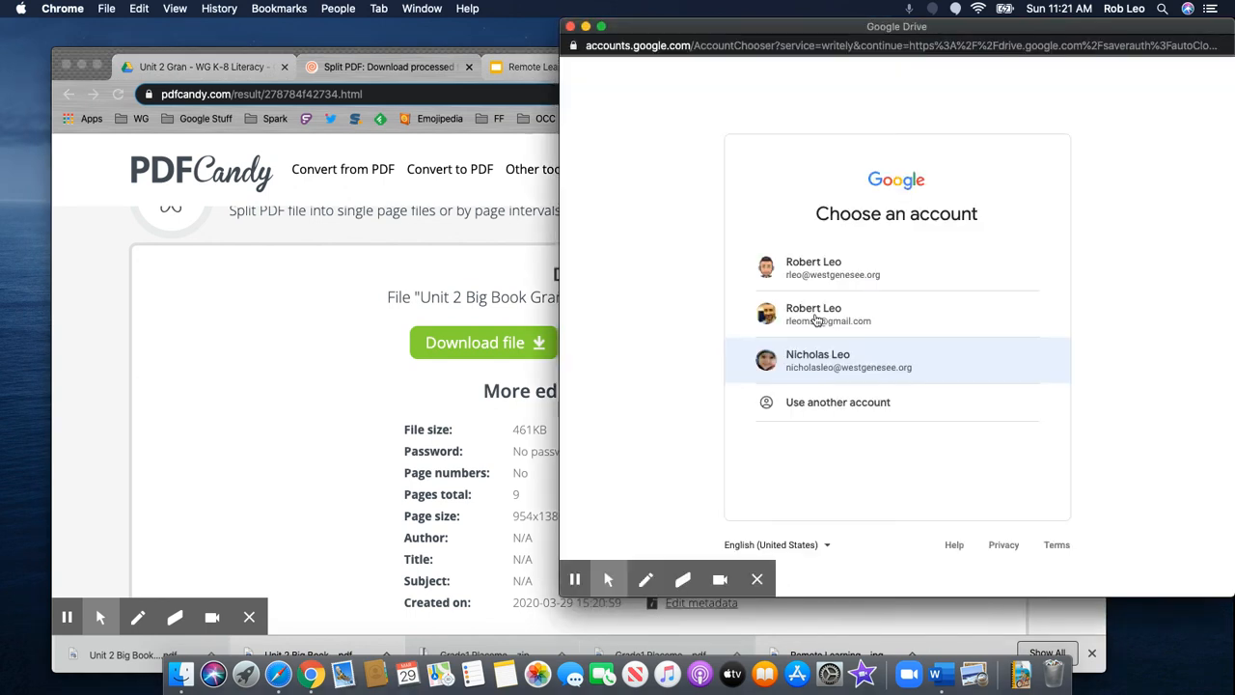
pyautogui.click(827, 270)
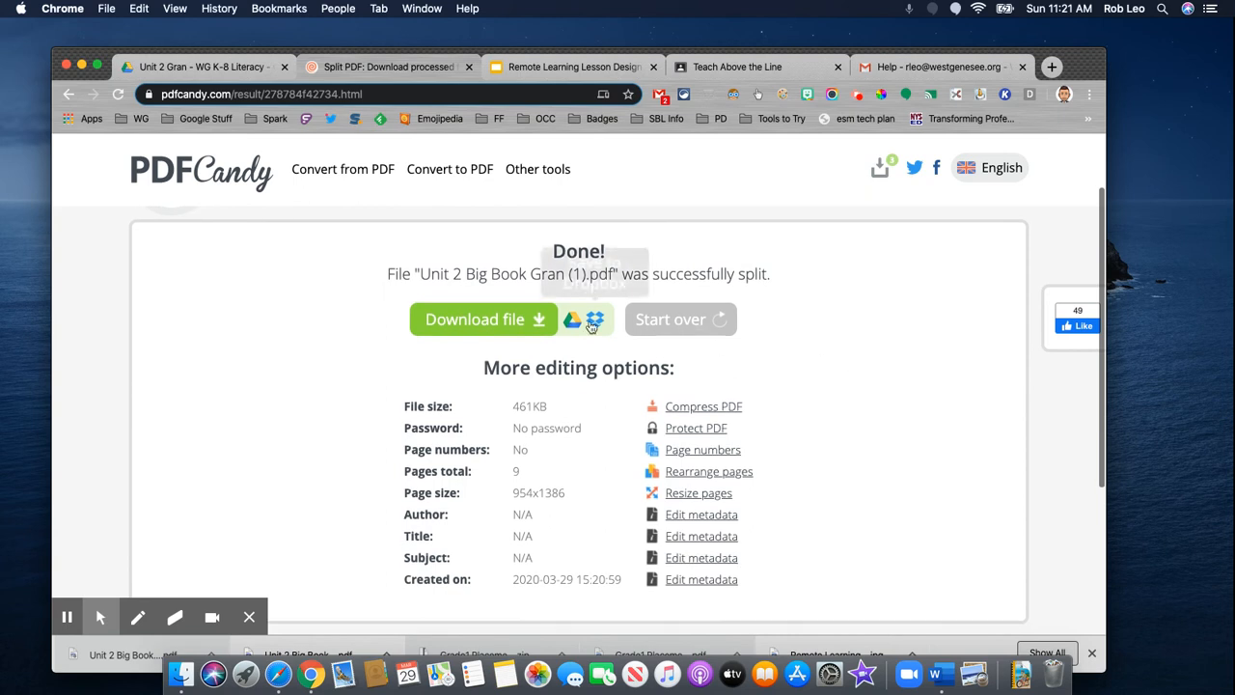
# - Open the Save to Google Drive dialog for the split PDF under the selected school account
pyautogui.click(576, 326)
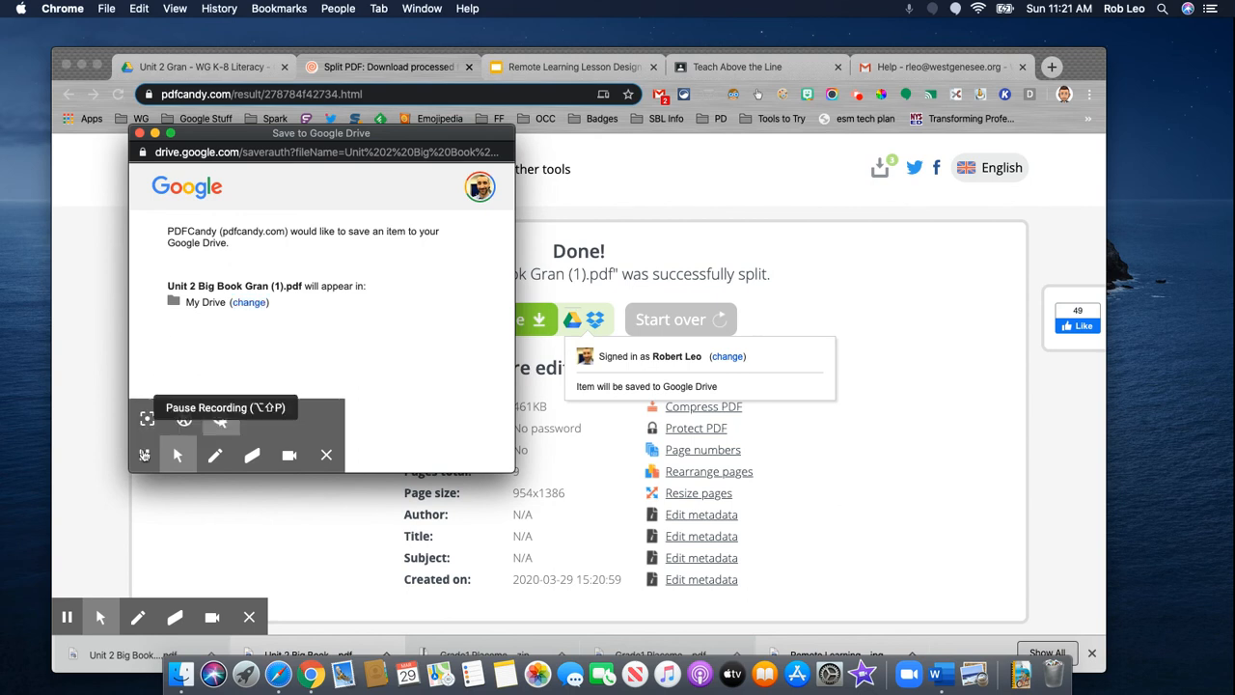
pyautogui.click(145, 454)
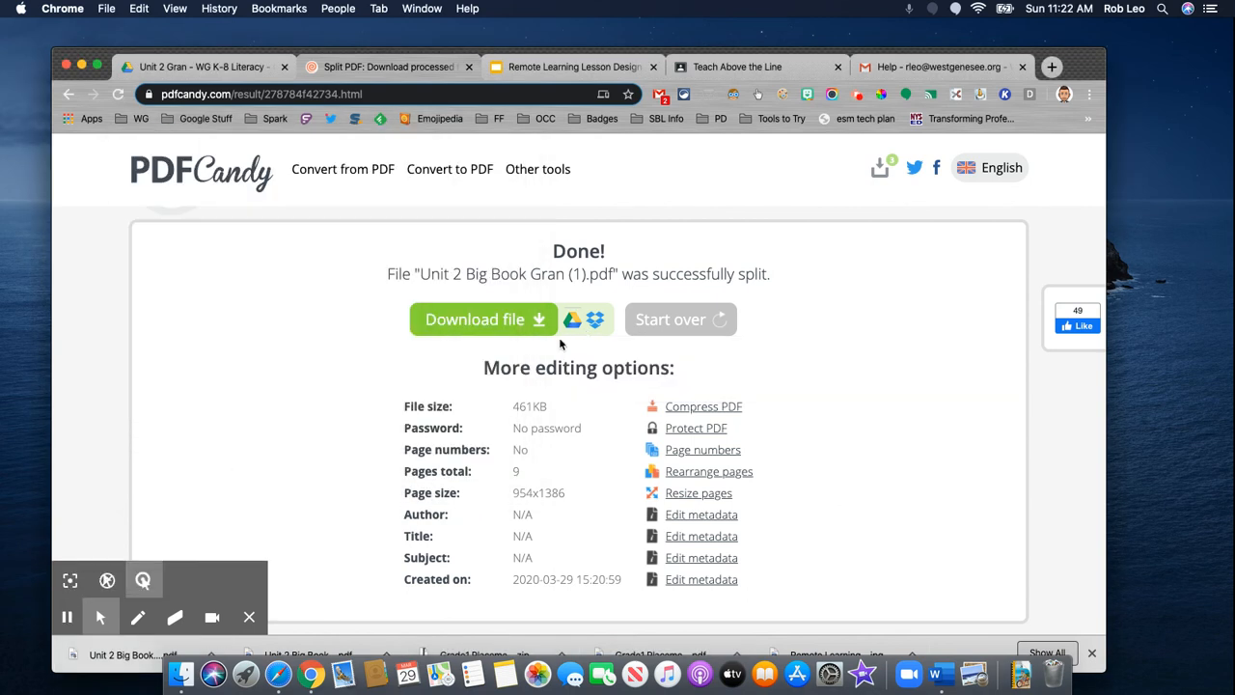
pyautogui.moveTo(574, 324)
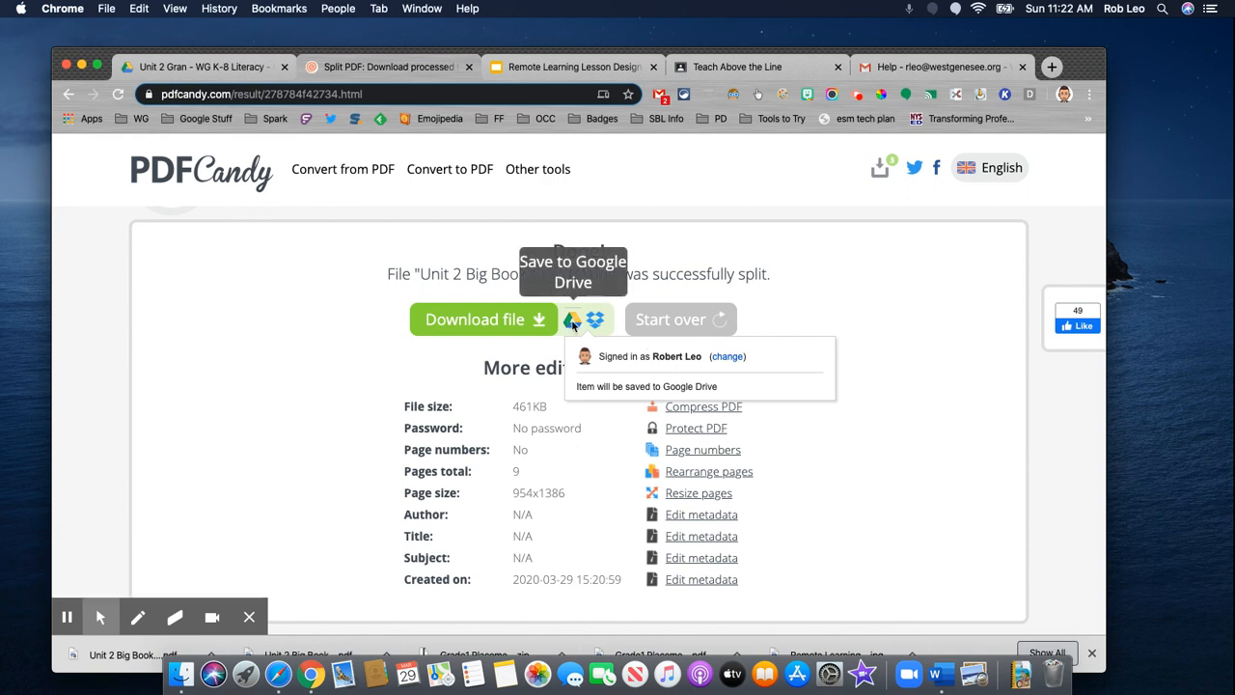
pyautogui.click(574, 321)
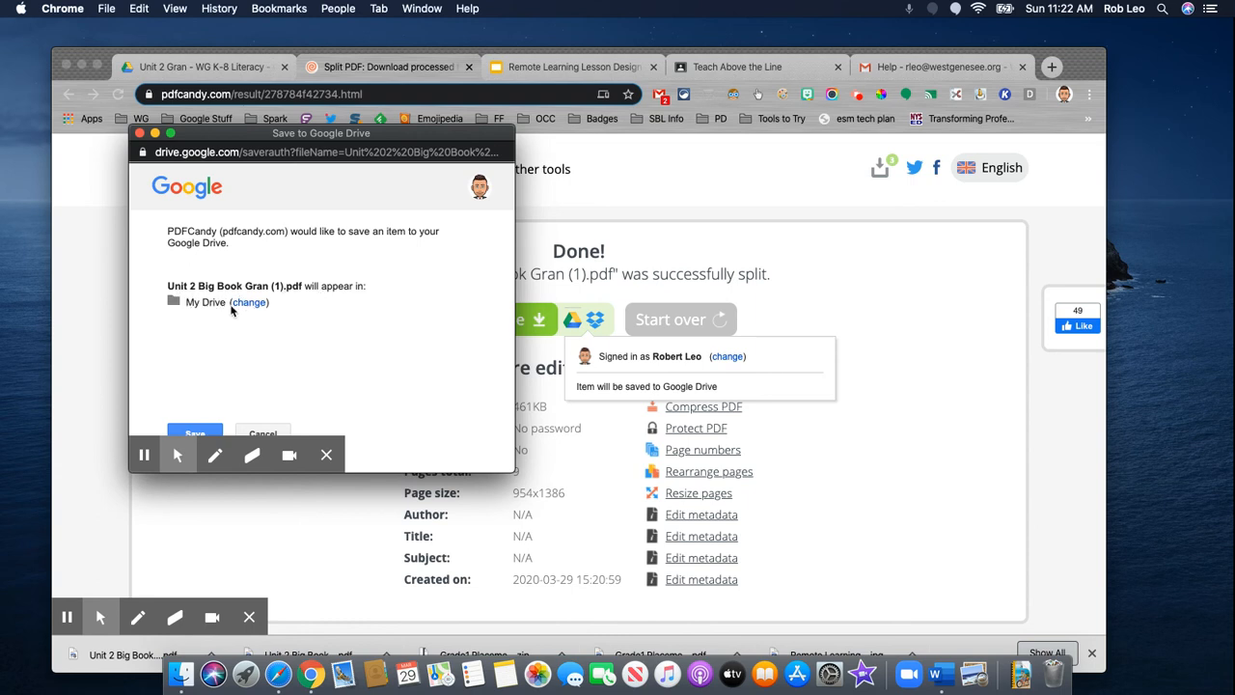
# - Set the destination folder to 0000000 Corona Virus and save the split PDF there in Google Drive
pyautogui.click(247, 306)
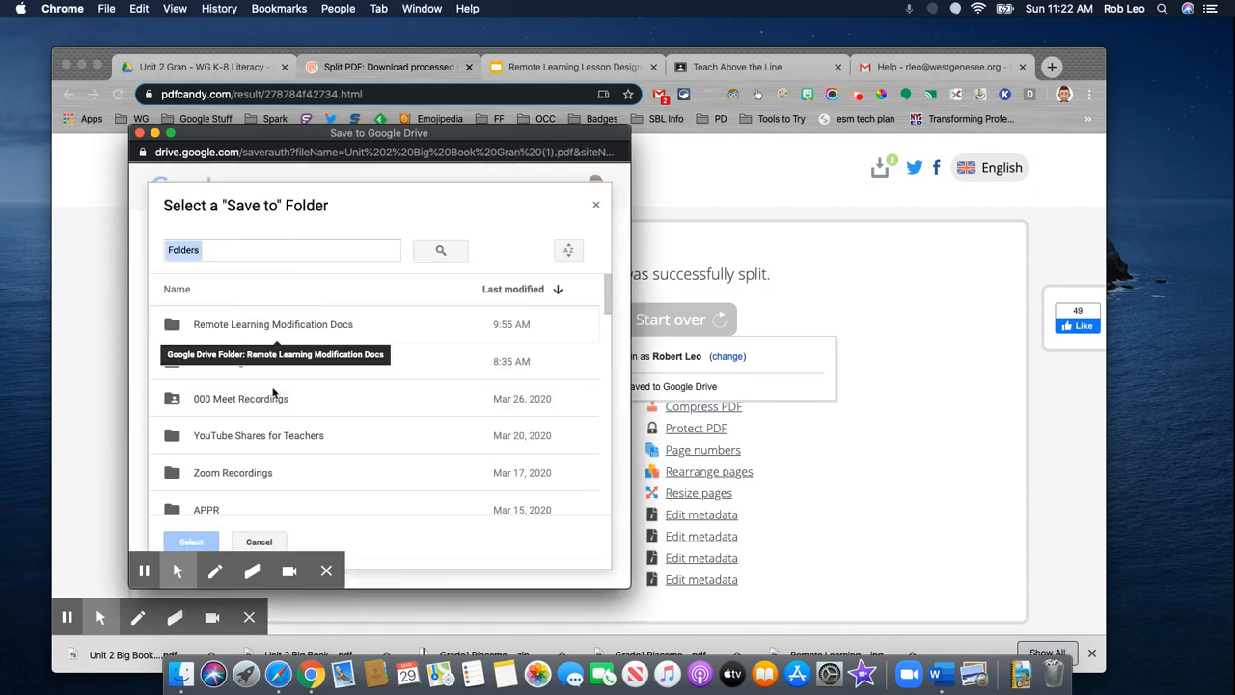
pyautogui.scroll(-5, 273, 393)
pyautogui.scroll(-5, 273, 393)
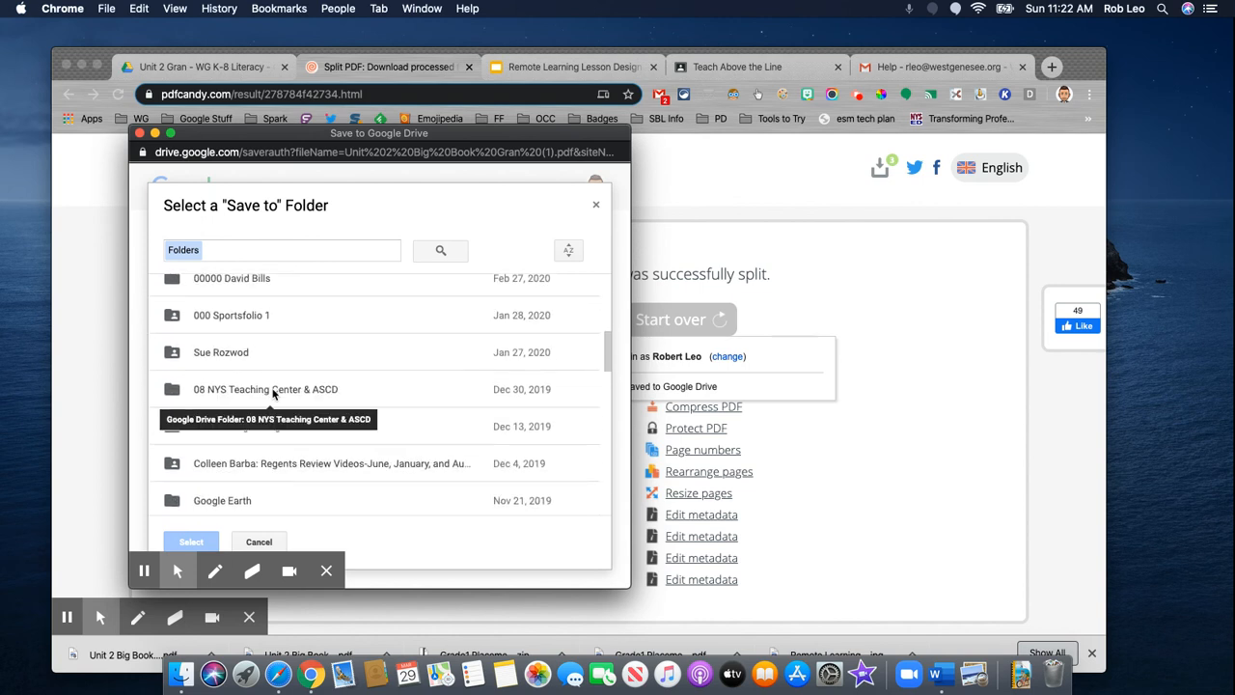
pyautogui.scroll(-5, 273, 392)
pyautogui.scroll(-3, 273, 393)
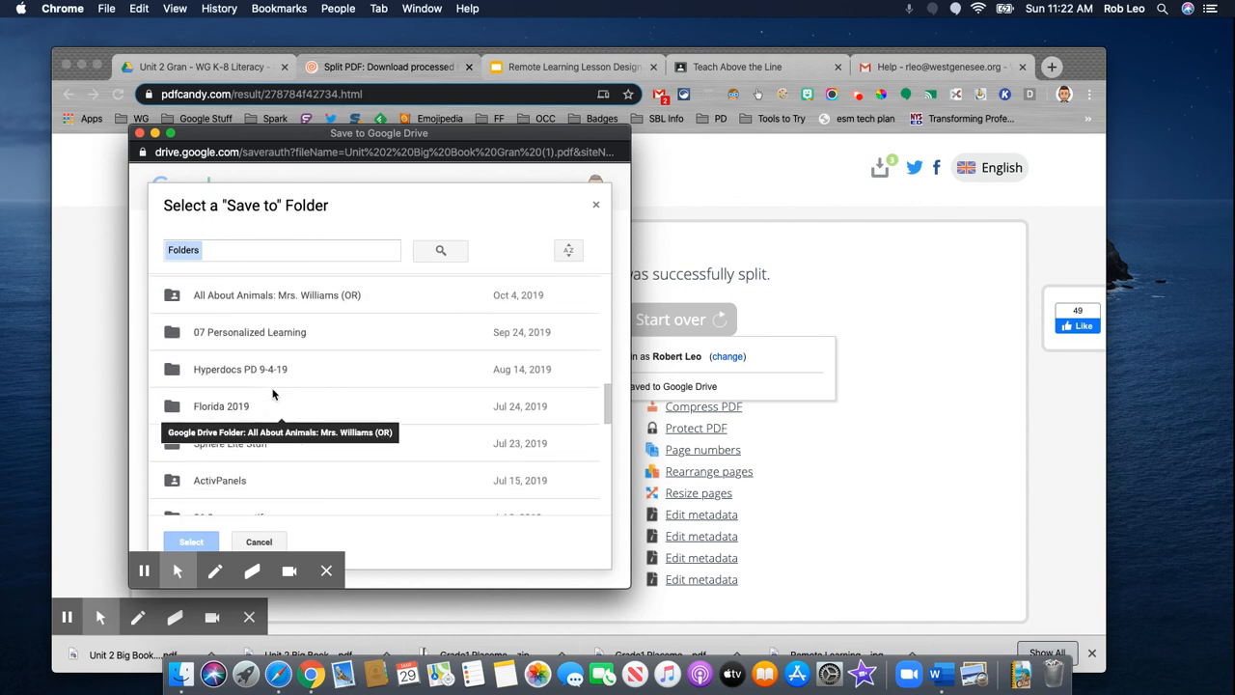
pyautogui.scroll(10, 273, 393)
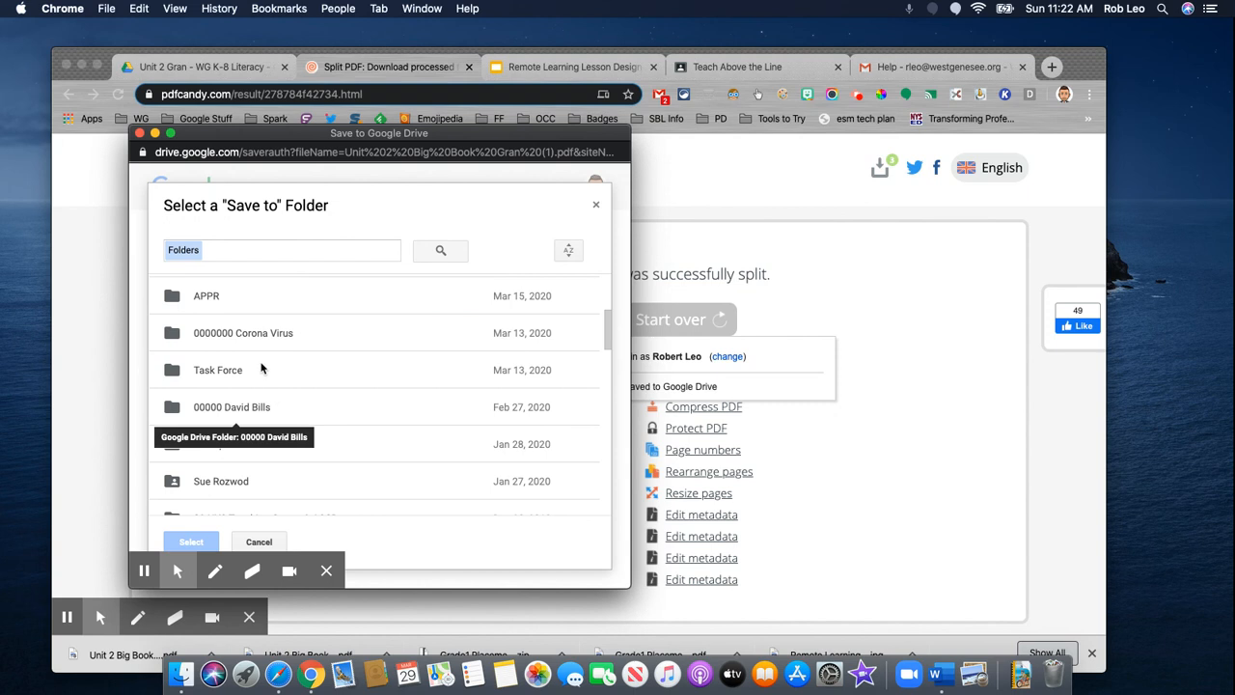
pyautogui.click(251, 336)
pyautogui.click(191, 541)
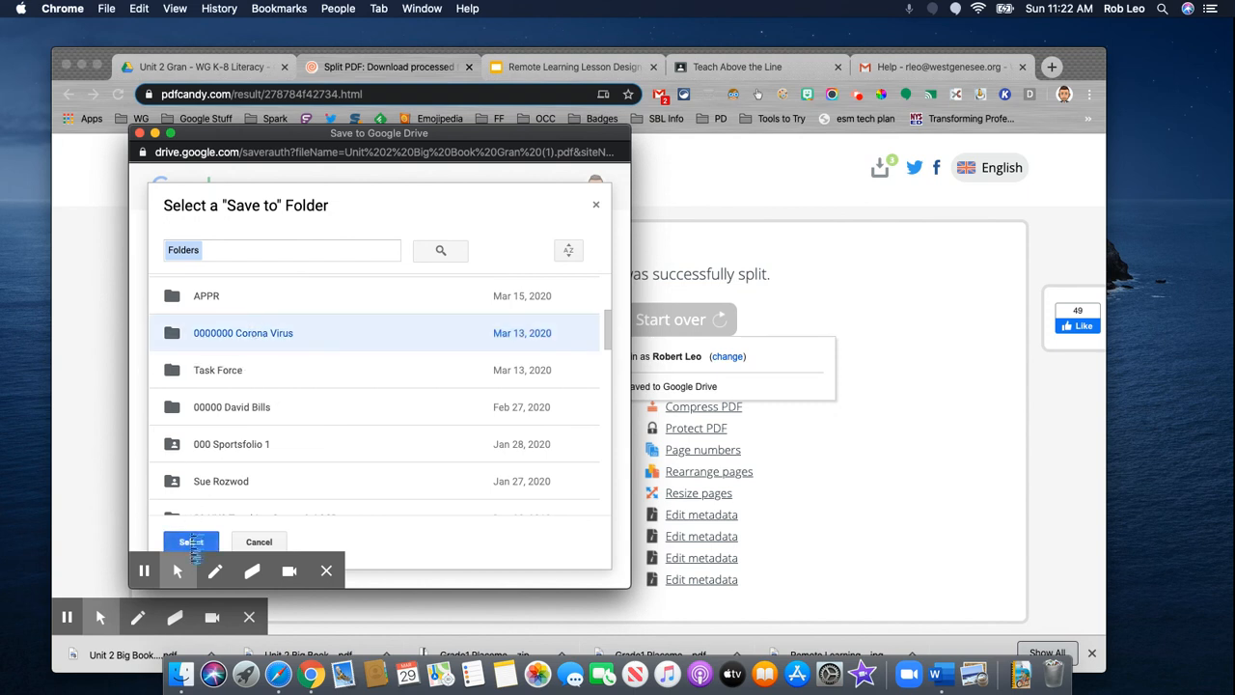
pyautogui.click(328, 456)
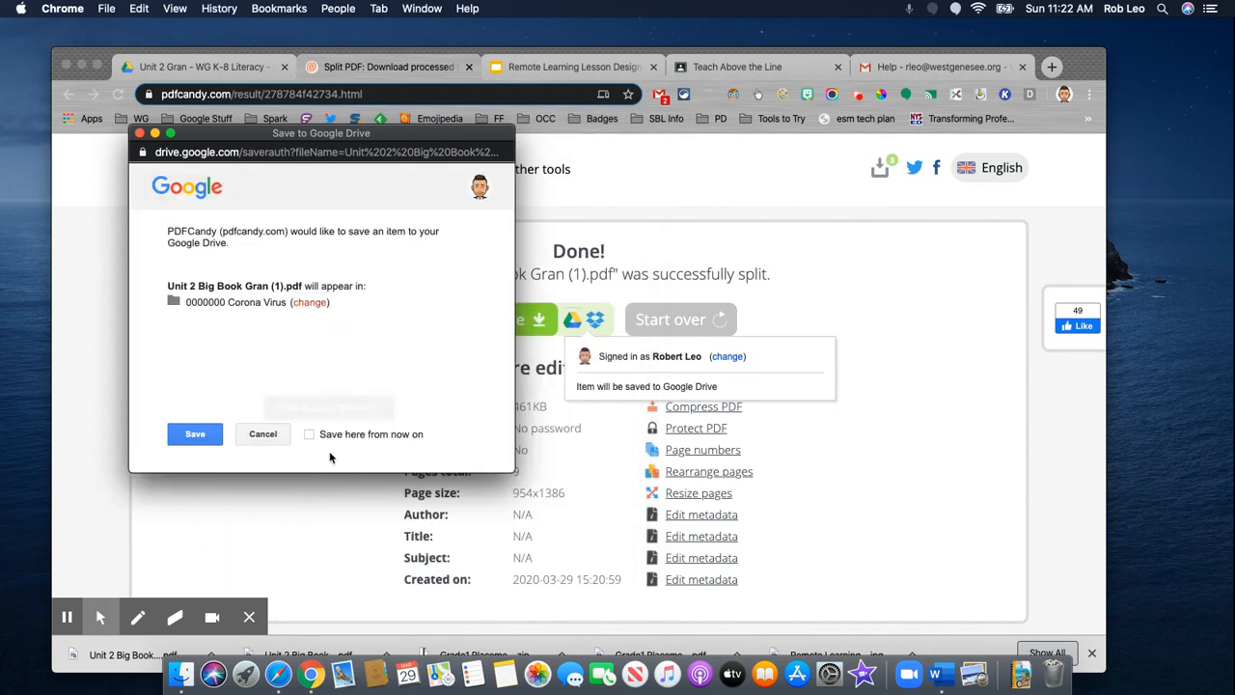
pyautogui.click(193, 434)
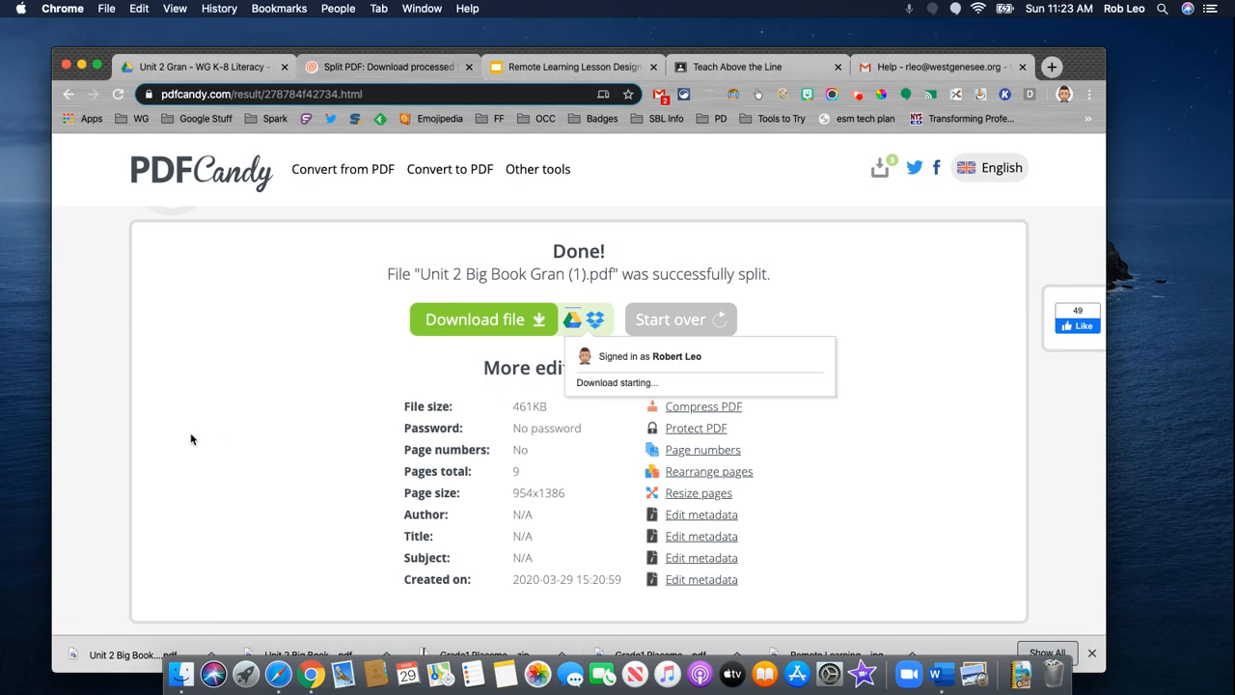
# - Switch to Google Drive and open Unit 2 Big Book Gran (1).pdf from the 0000000 Corona Virus folder in My Drive
pyautogui.click(194, 68)
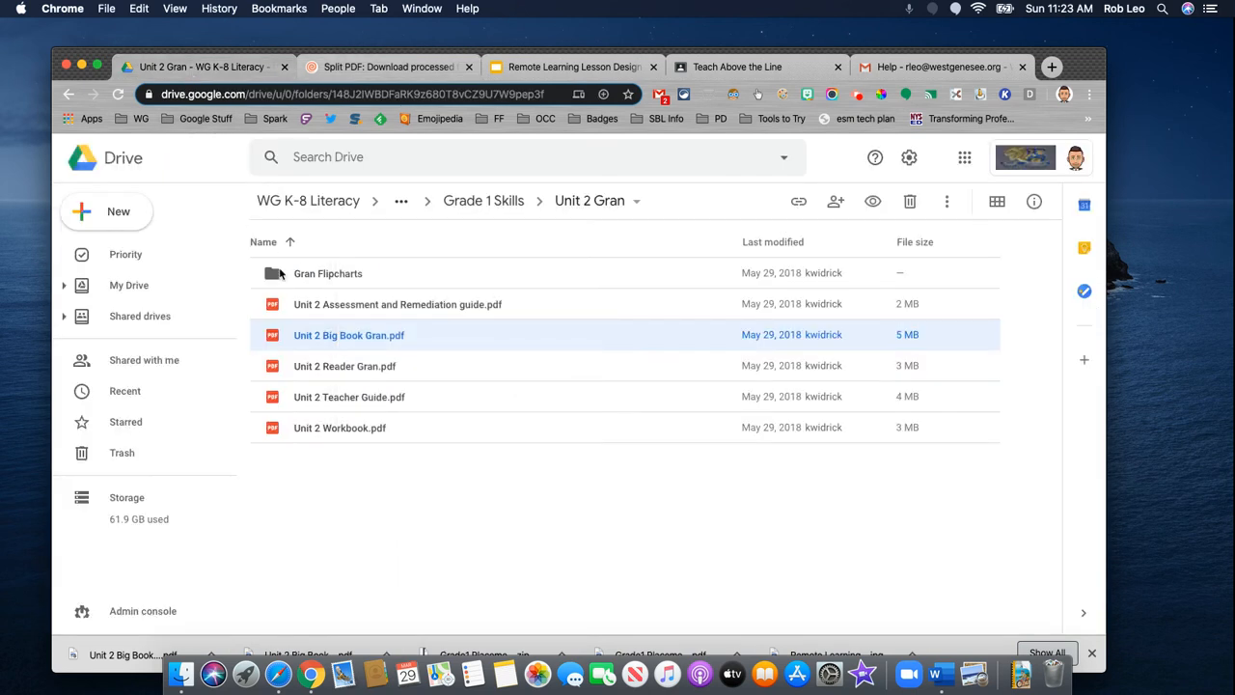
pyautogui.click(120, 286)
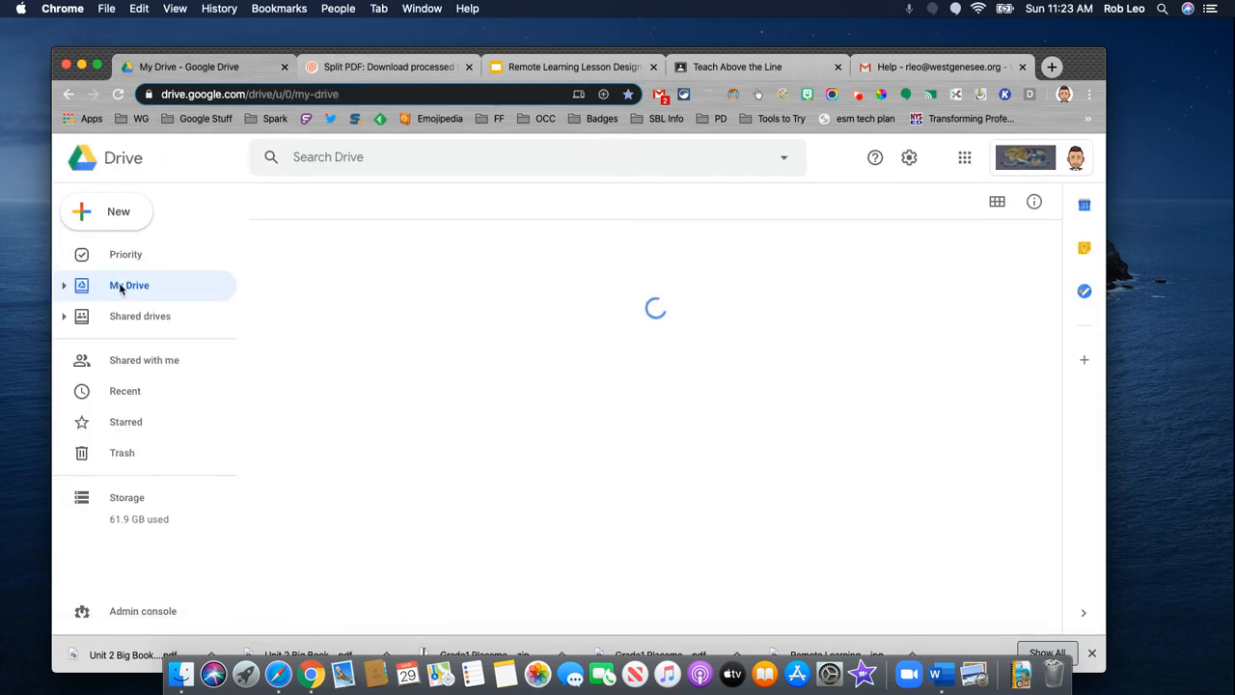
pyautogui.doubleClick(326, 274)
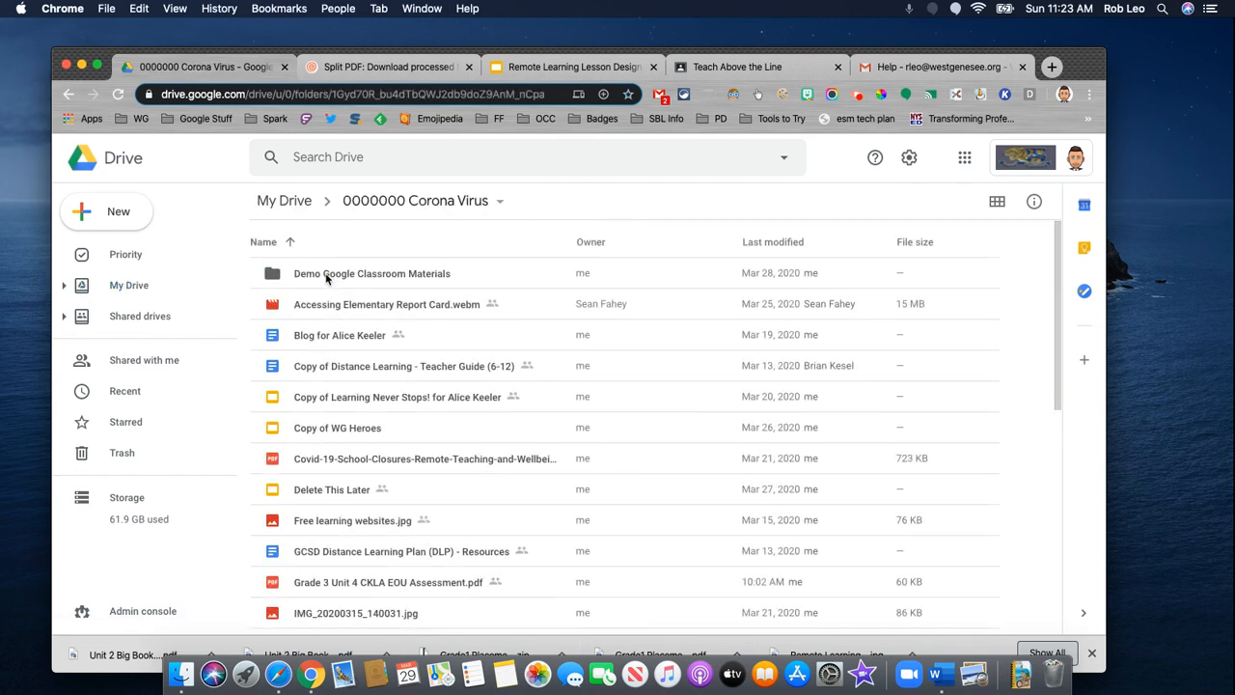
pyautogui.scroll(-10, 326, 278)
pyautogui.scroll(-2, 326, 280)
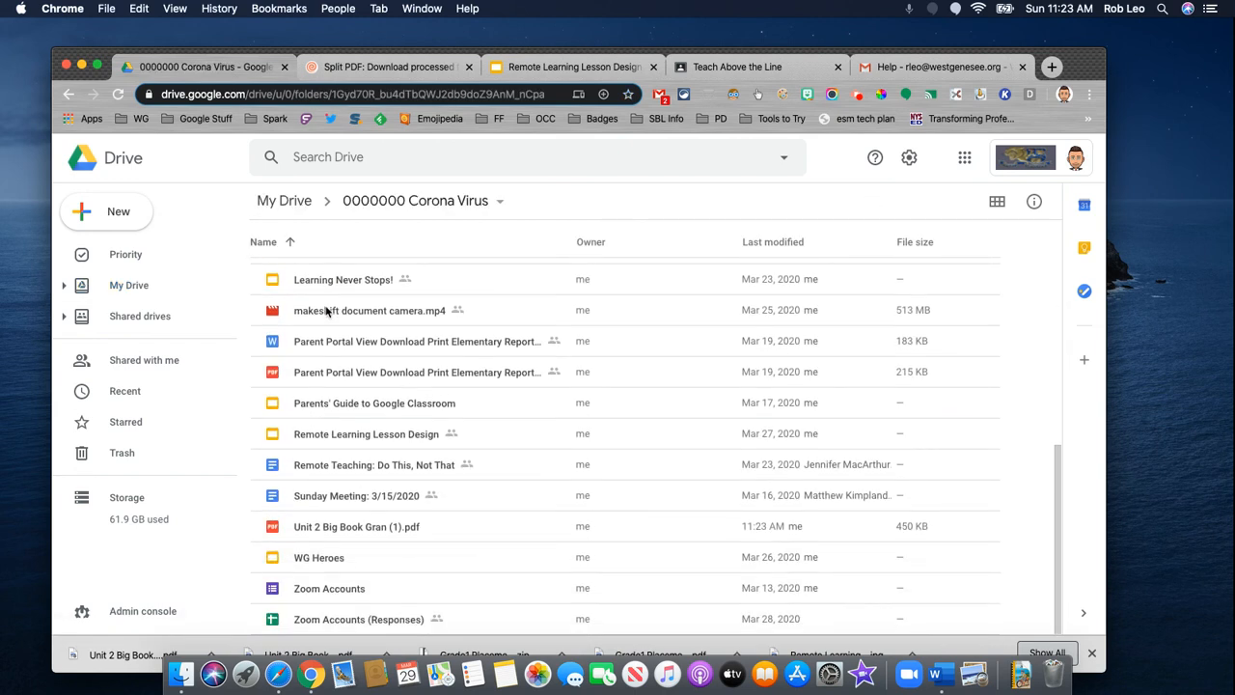
pyautogui.doubleClick(332, 530)
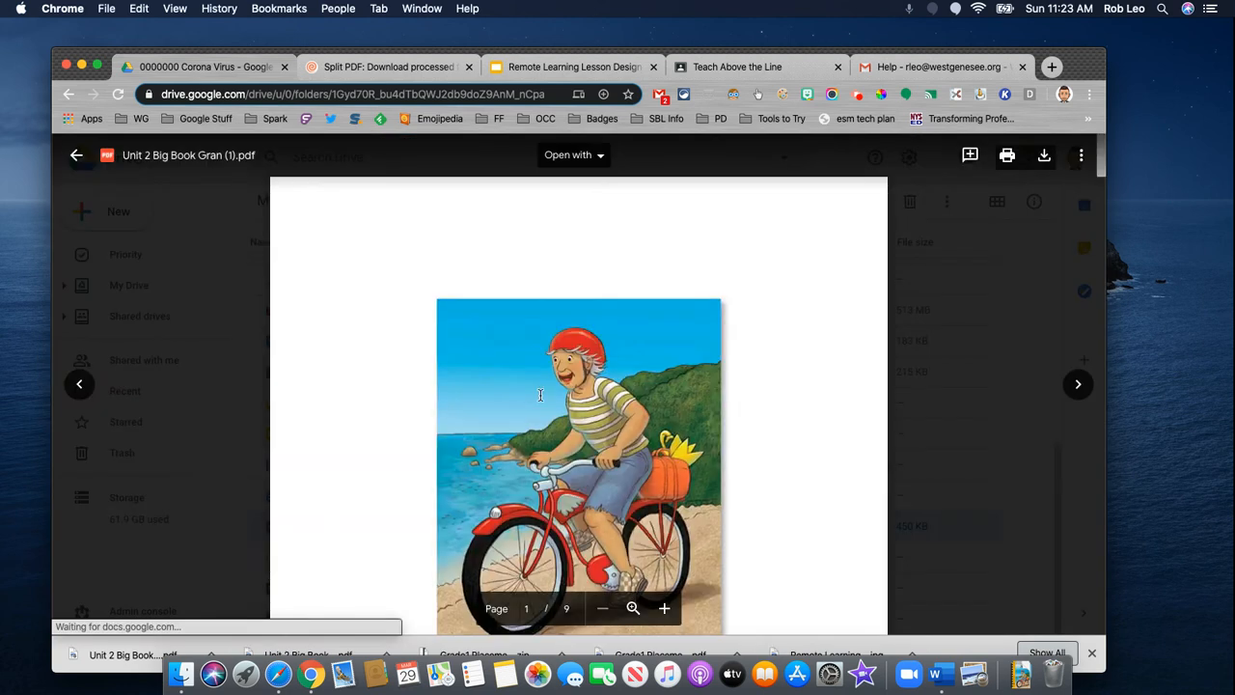
# - Check which connected apps can open the saved PDF, and read through its extracted story pages
pyautogui.click(600, 160)
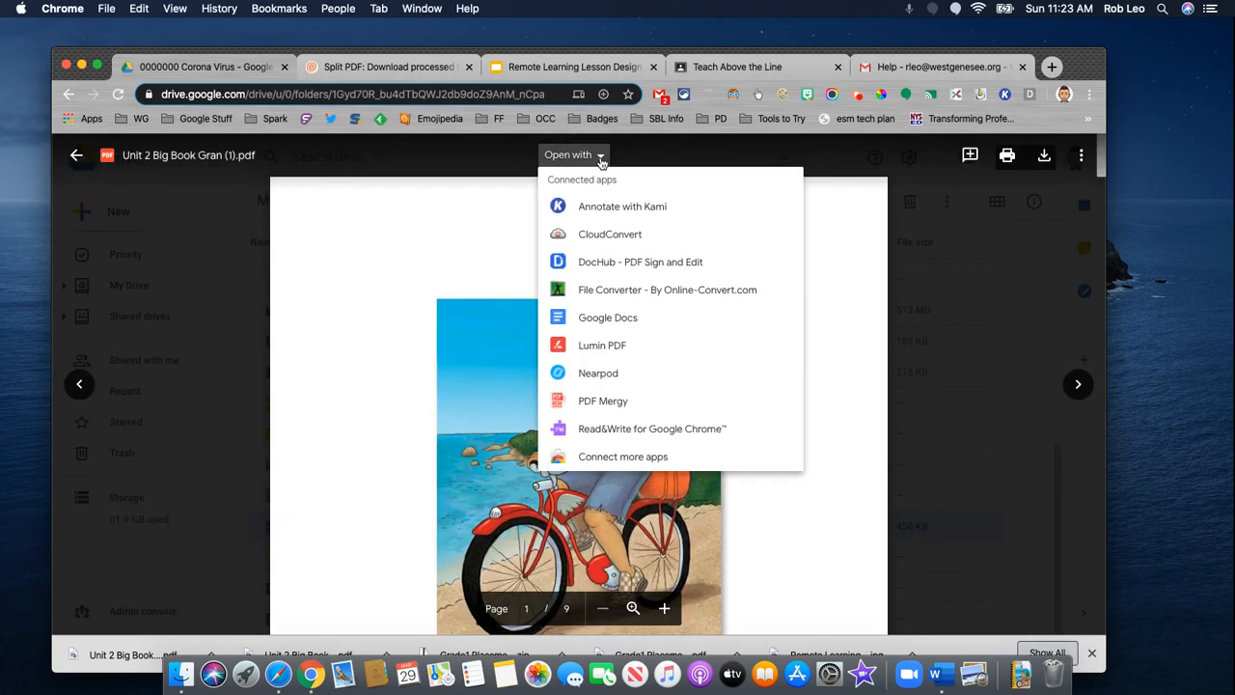
pyautogui.click(600, 160)
pyautogui.scroll(-10, 618, 317)
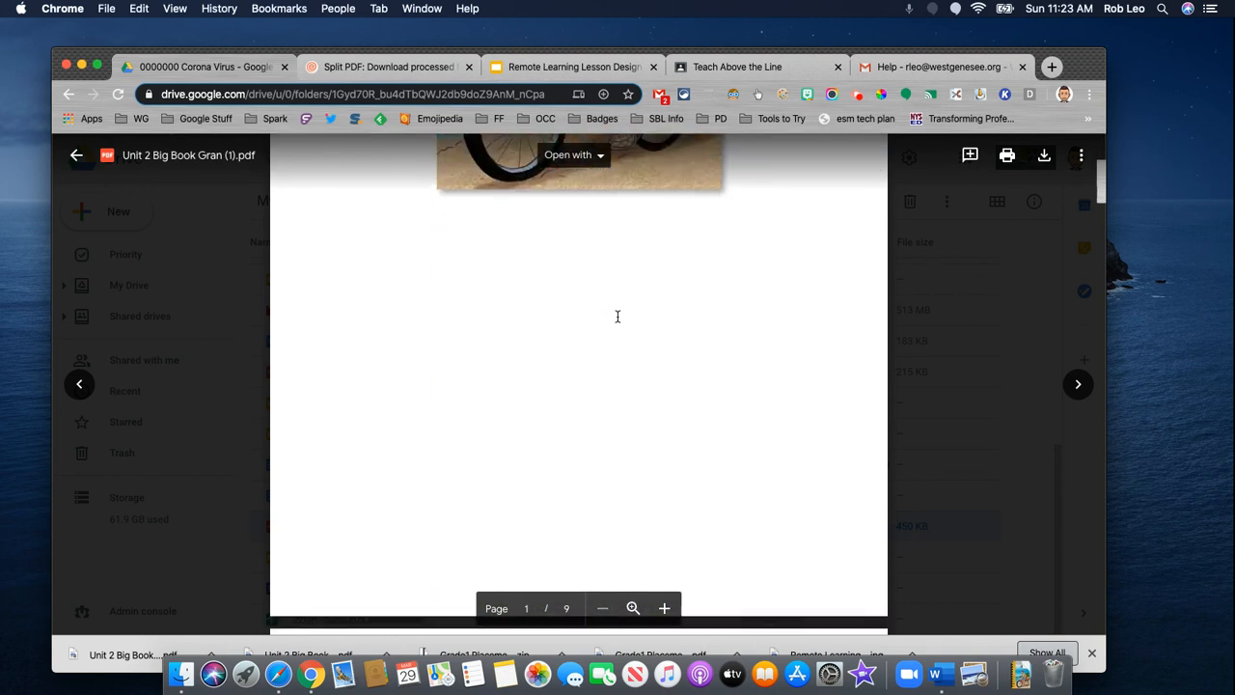
pyautogui.scroll(-20, 618, 318)
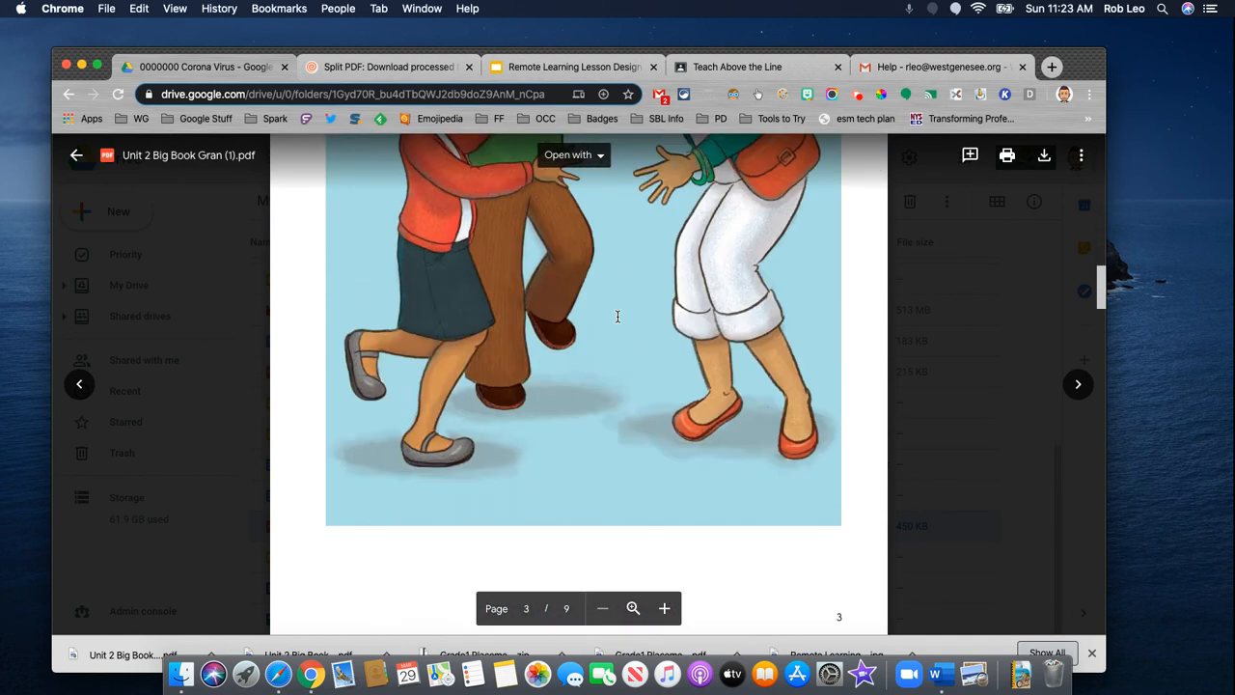
pyautogui.scroll(-20, 618, 318)
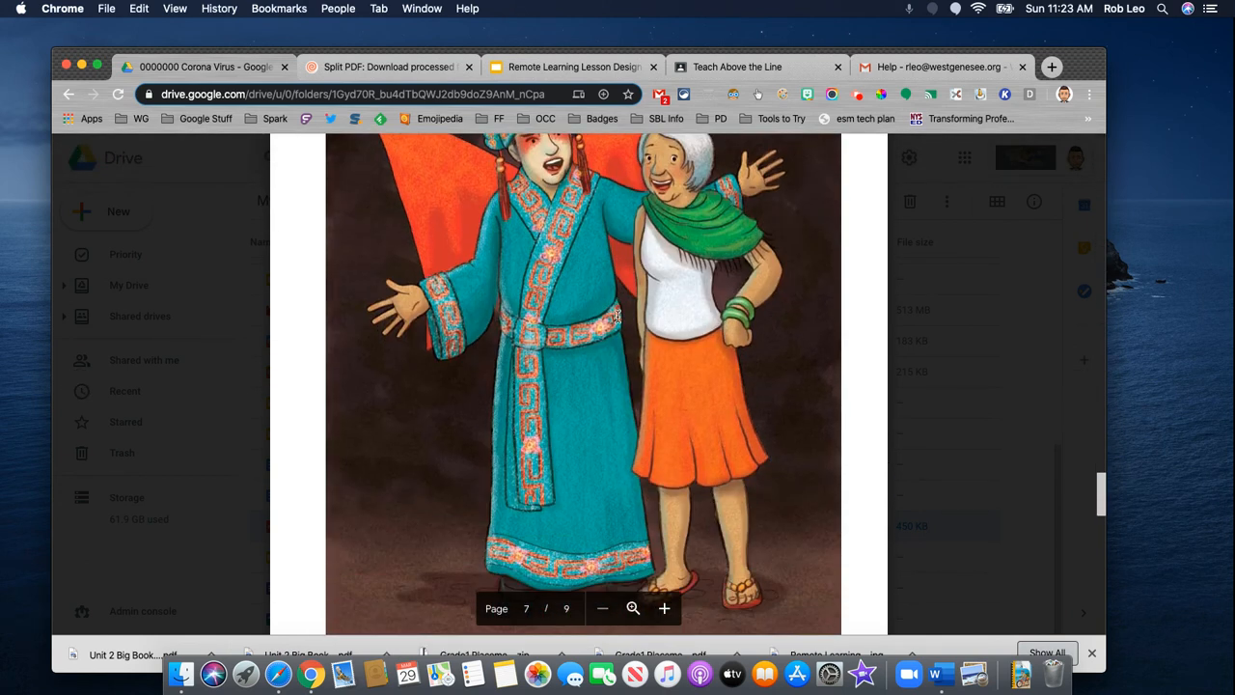
# - Switch to Google Classroom and start a new material in the classwork of the teacher's own class, listed first under Teaching
pyautogui.click(702, 67)
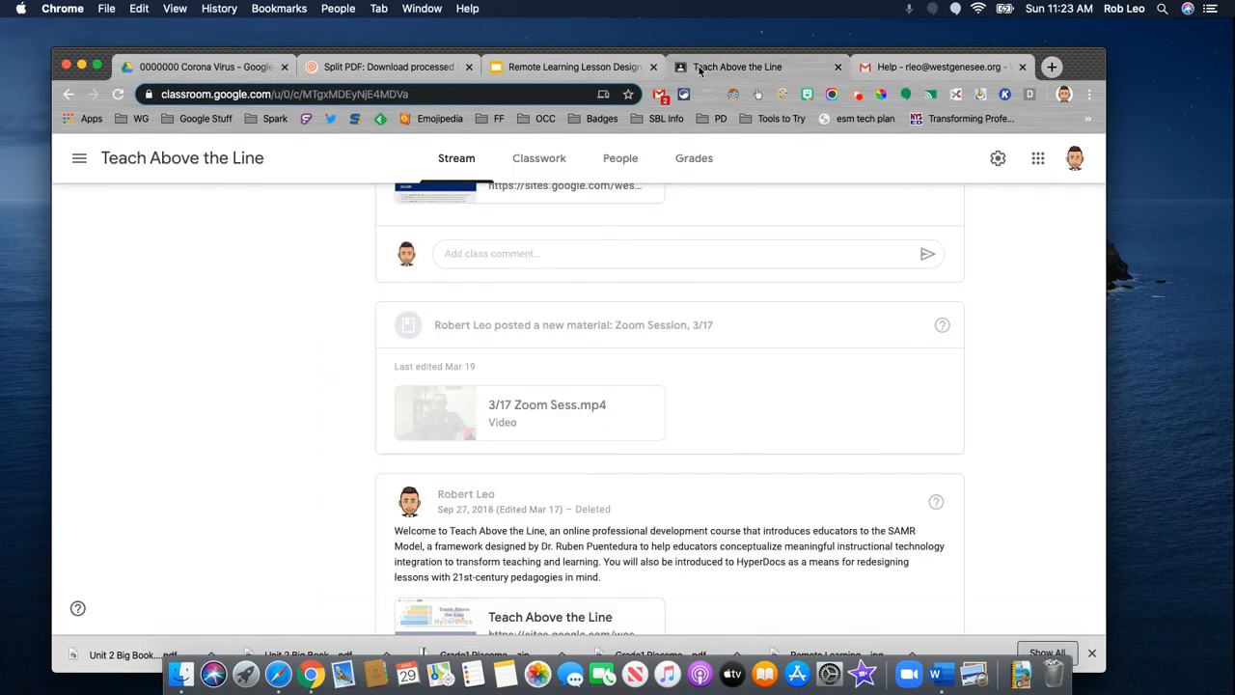
pyautogui.click(78, 162)
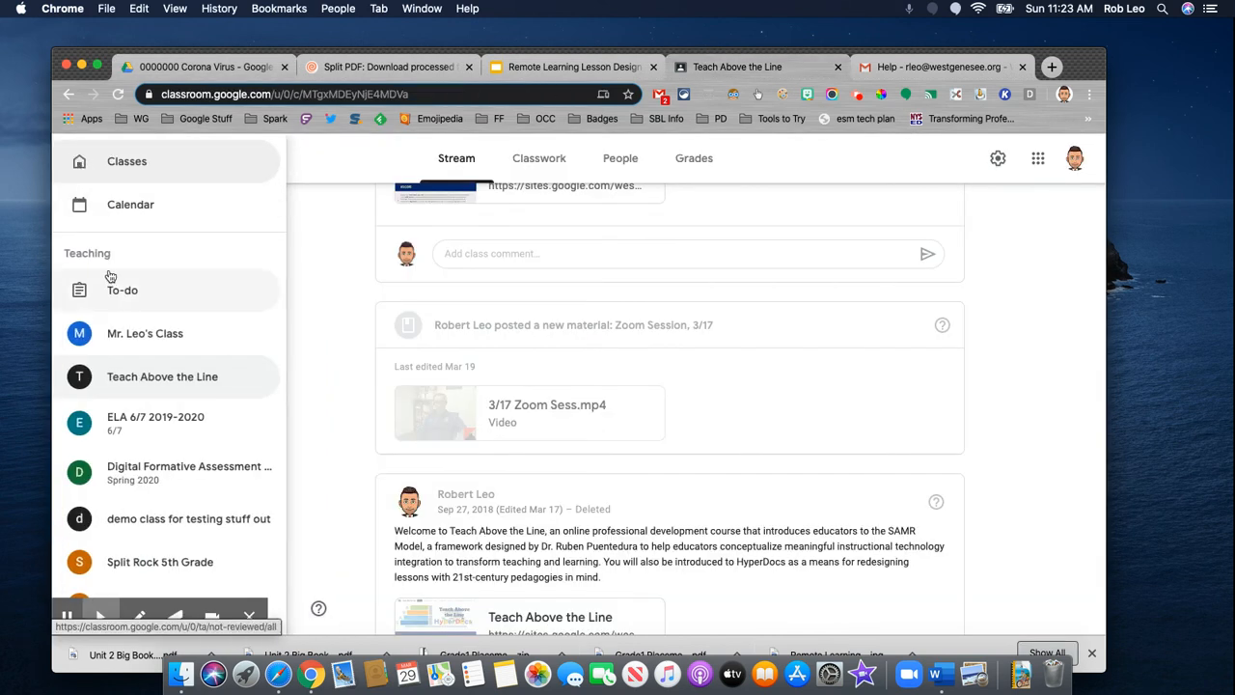
pyautogui.click(110, 337)
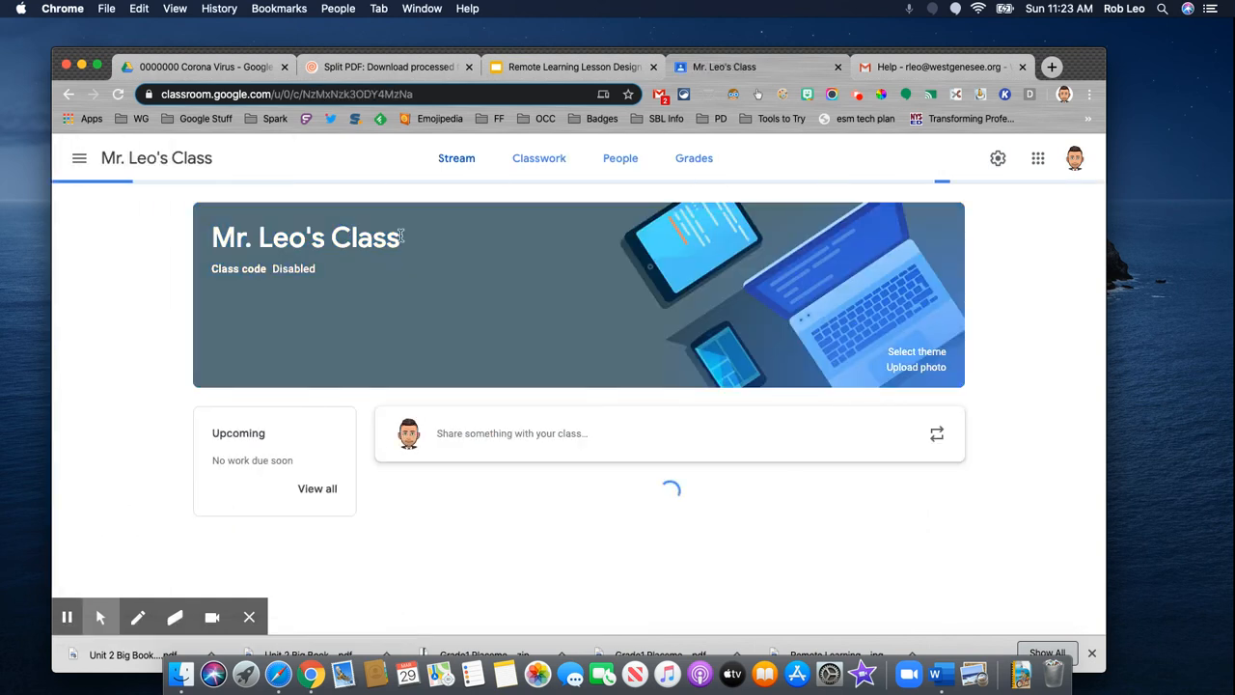
pyautogui.click(547, 166)
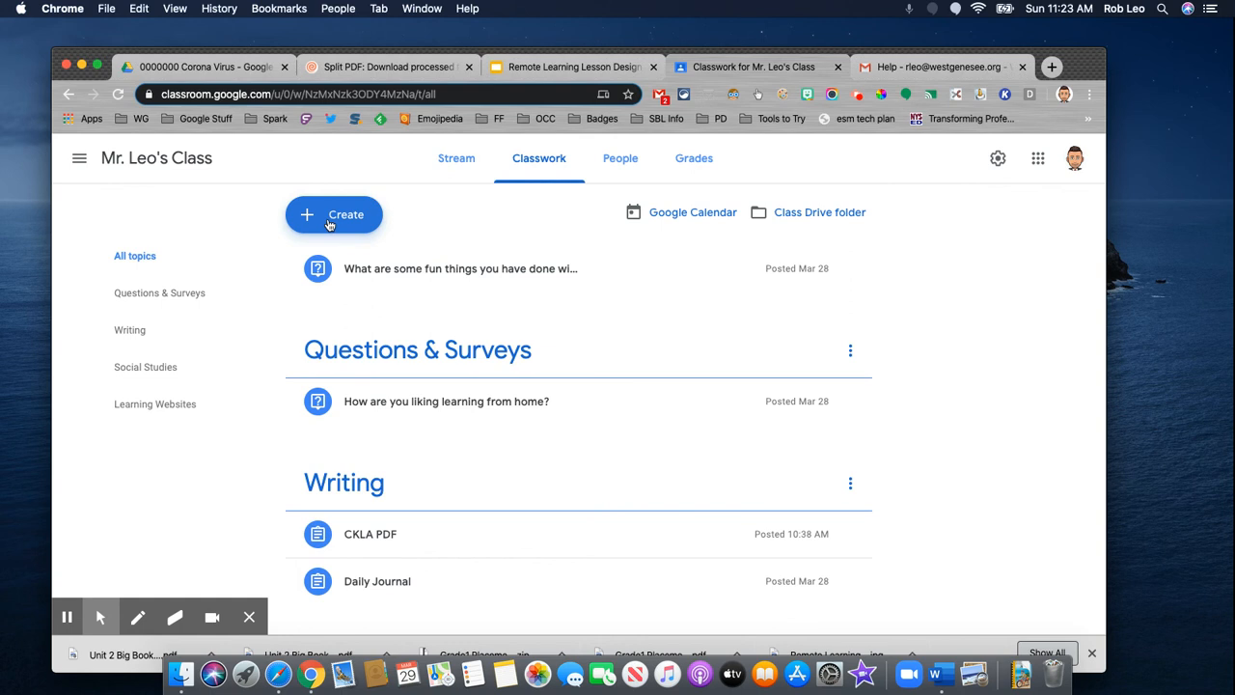
pyautogui.click(328, 216)
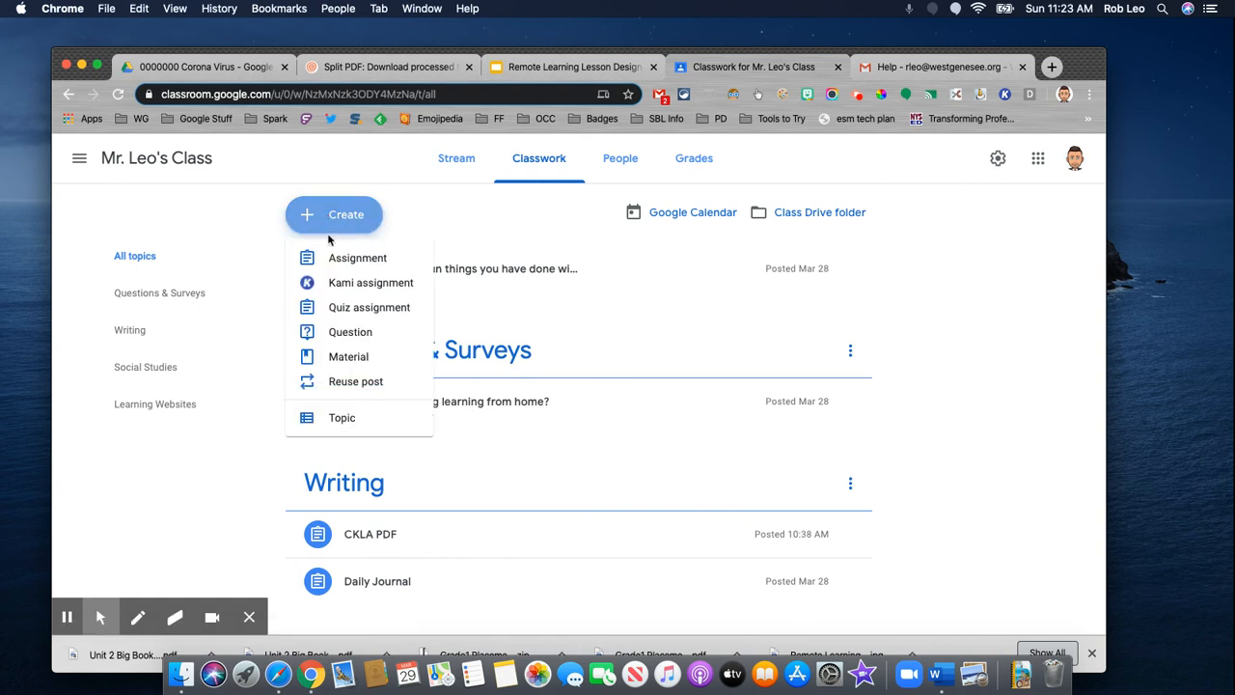
pyautogui.click(339, 361)
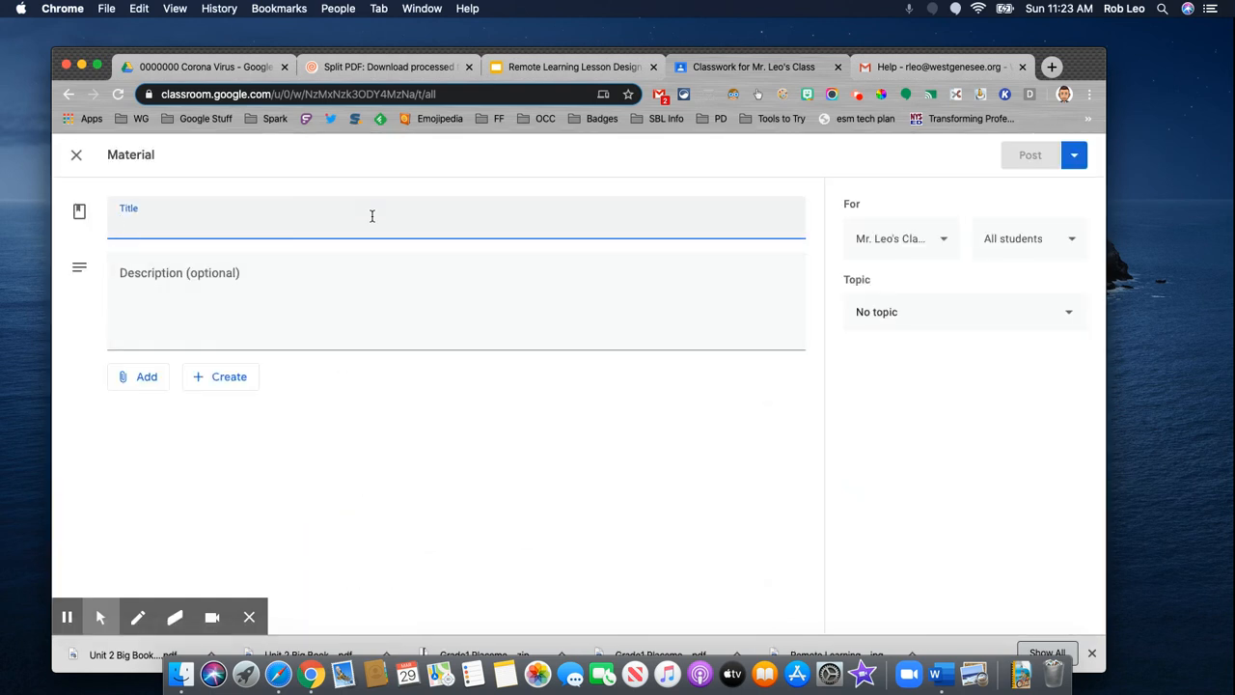
# - Title the material "Gran!" and enter the description "Read Chapter 1"
pyautogui.write('Gran!')
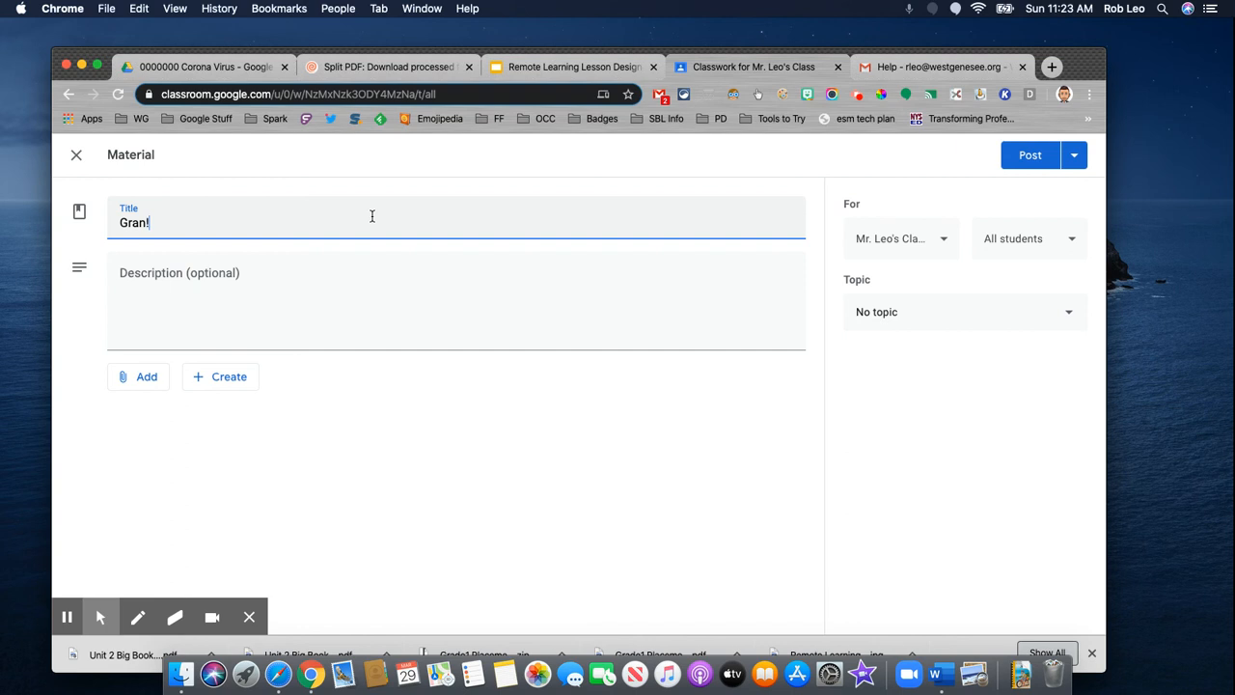
pyautogui.click(178, 296)
pyautogui.write('Read')
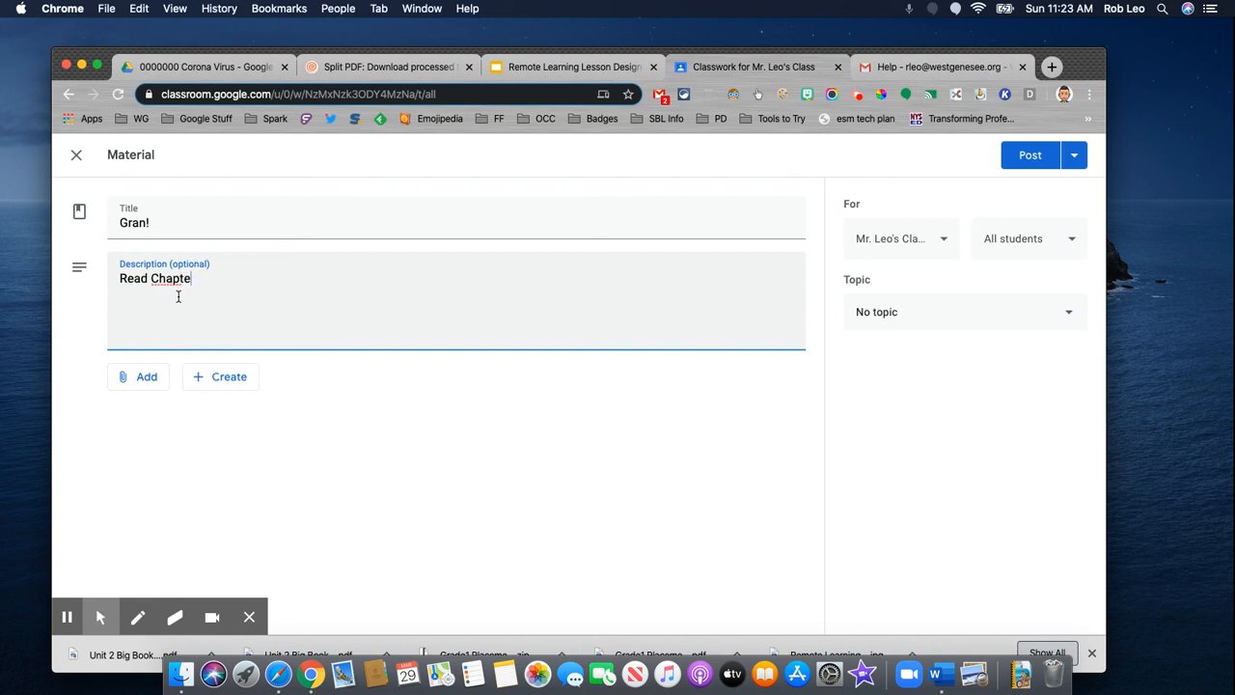
pyautogui.write('Chapter 1')
# - Attach Unit 2 Big Book Gran (1).pdf from the 0000000 Corona Virus folder in Google Drive to the material
pyautogui.click(129, 377)
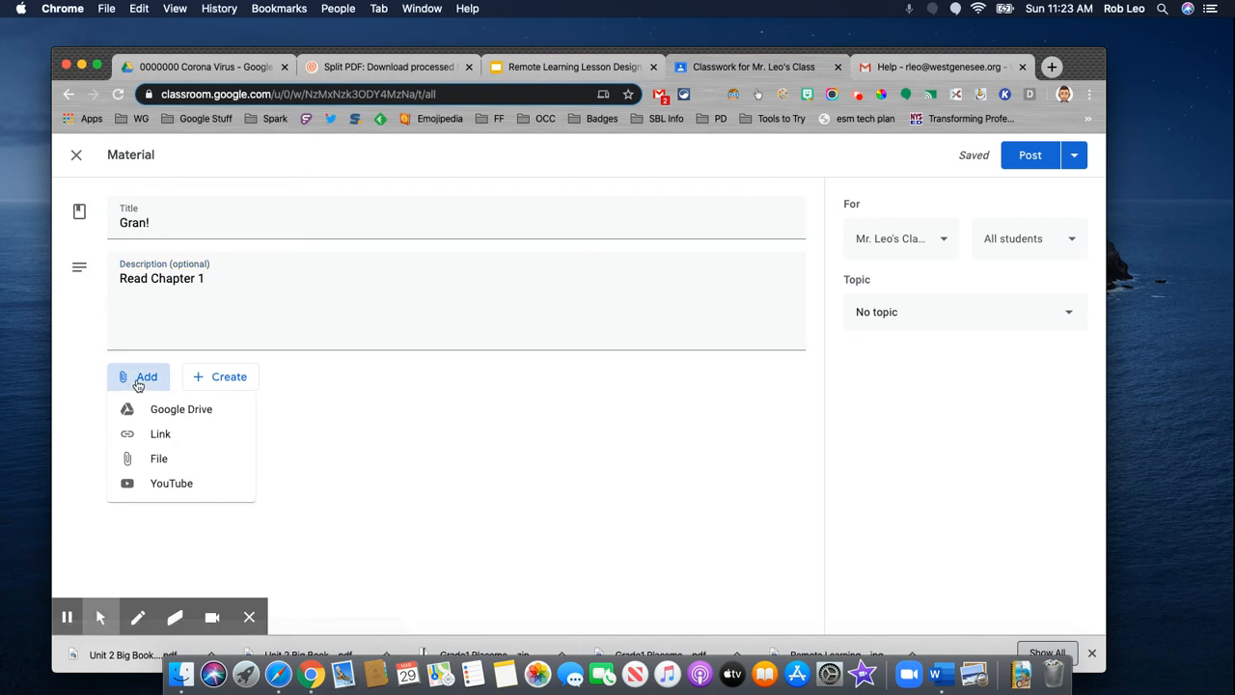
pyautogui.click(145, 407)
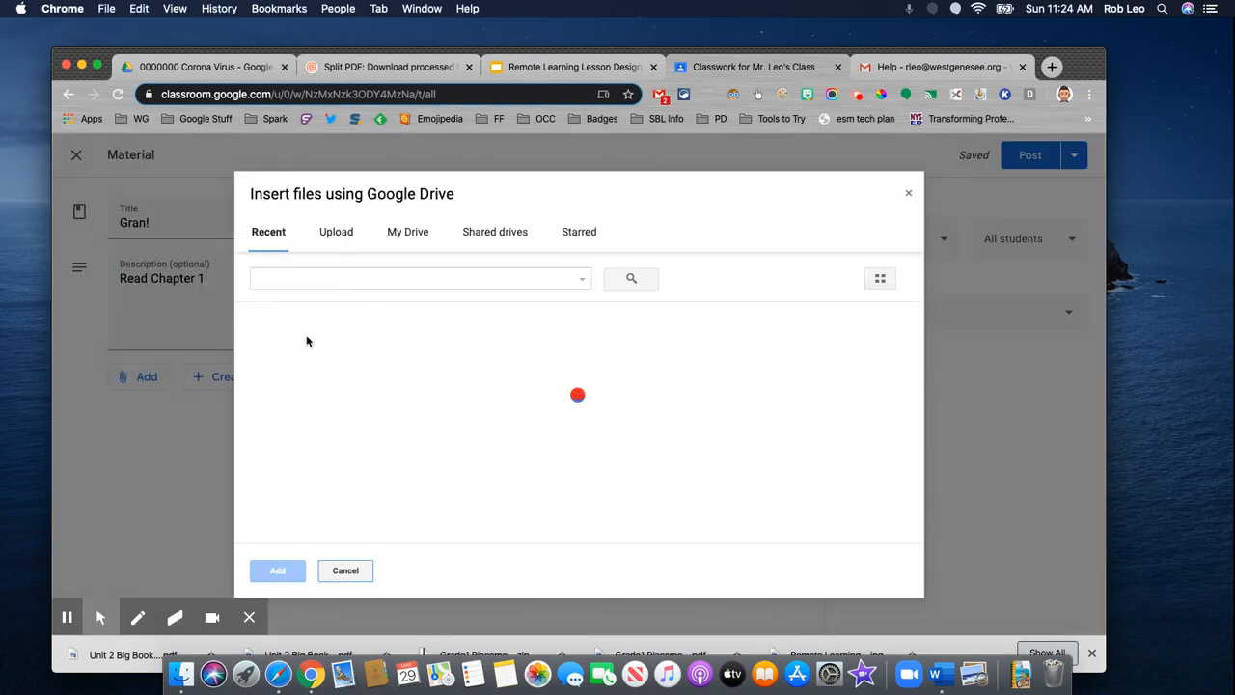
pyautogui.click(409, 235)
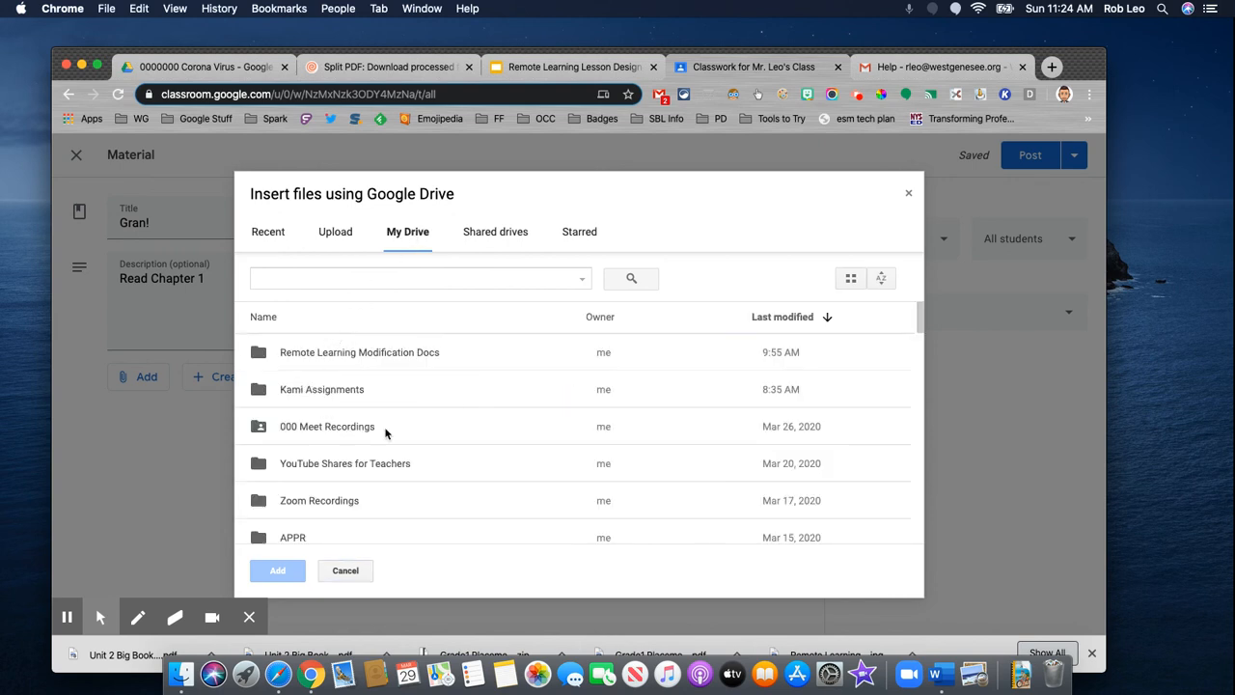
pyautogui.scroll(-3, 385, 433)
pyautogui.doubleClick(330, 463)
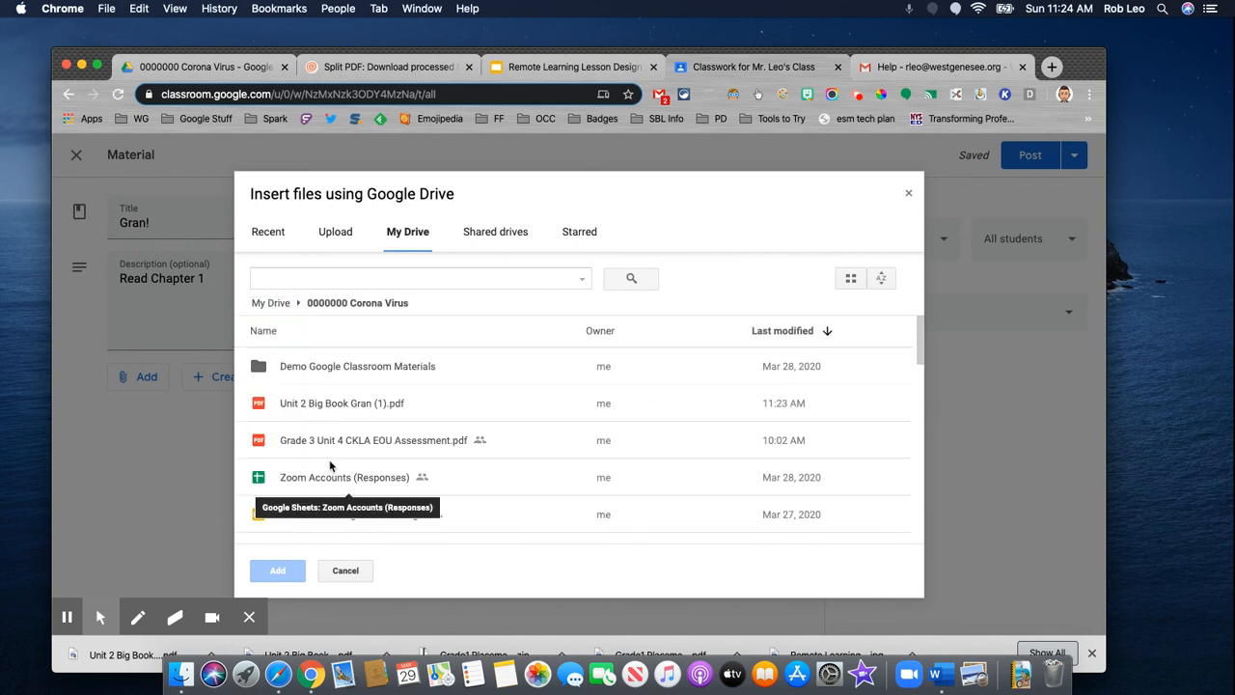
pyautogui.scroll(-1, 331, 454)
pyautogui.doubleClick(307, 389)
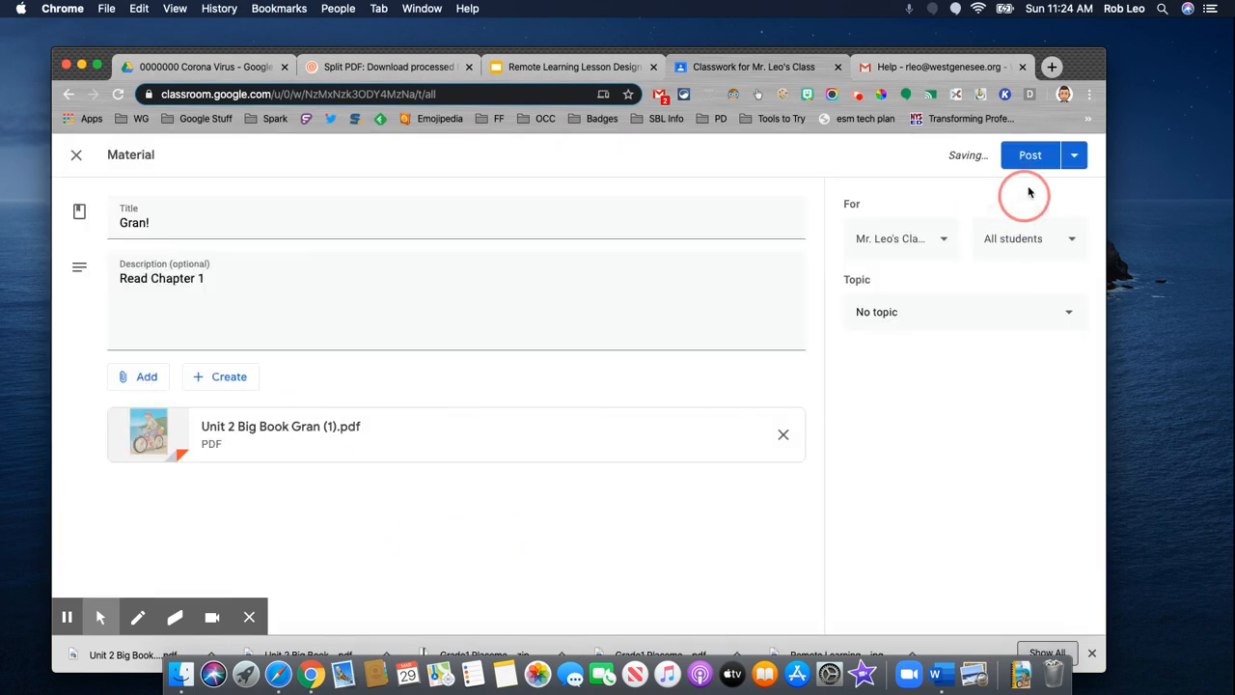
# - Create the topic CKLA Reader for the Gran! material and post it to the class
pyautogui.click(1068, 312)
pyautogui.click(952, 355)
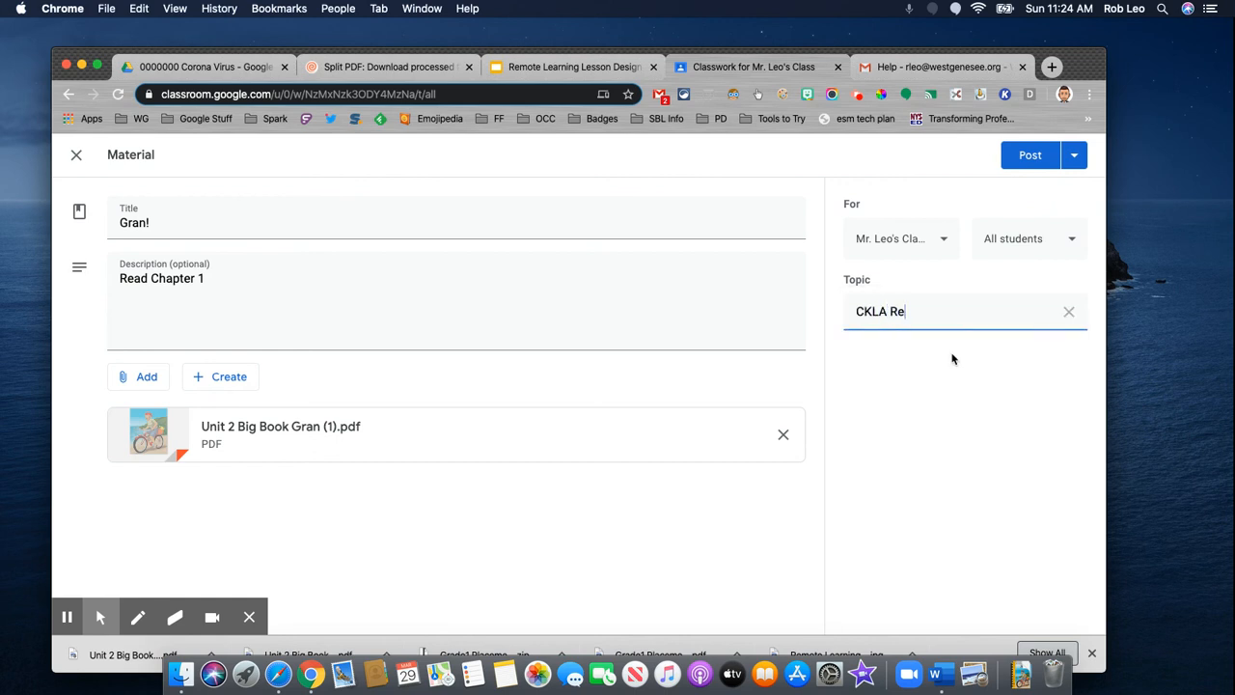
pyautogui.click(1027, 159)
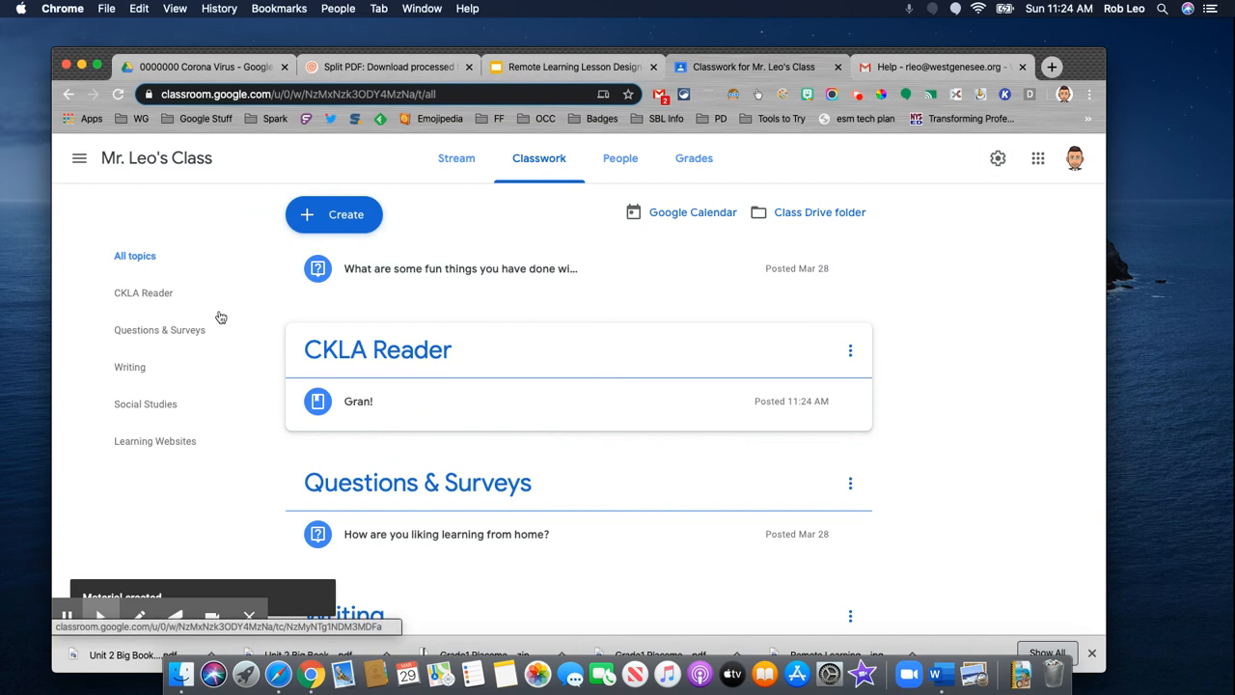
# - Open the attached PDF from the CKLA Reader topic and look through its story pages
pyautogui.click(144, 297)
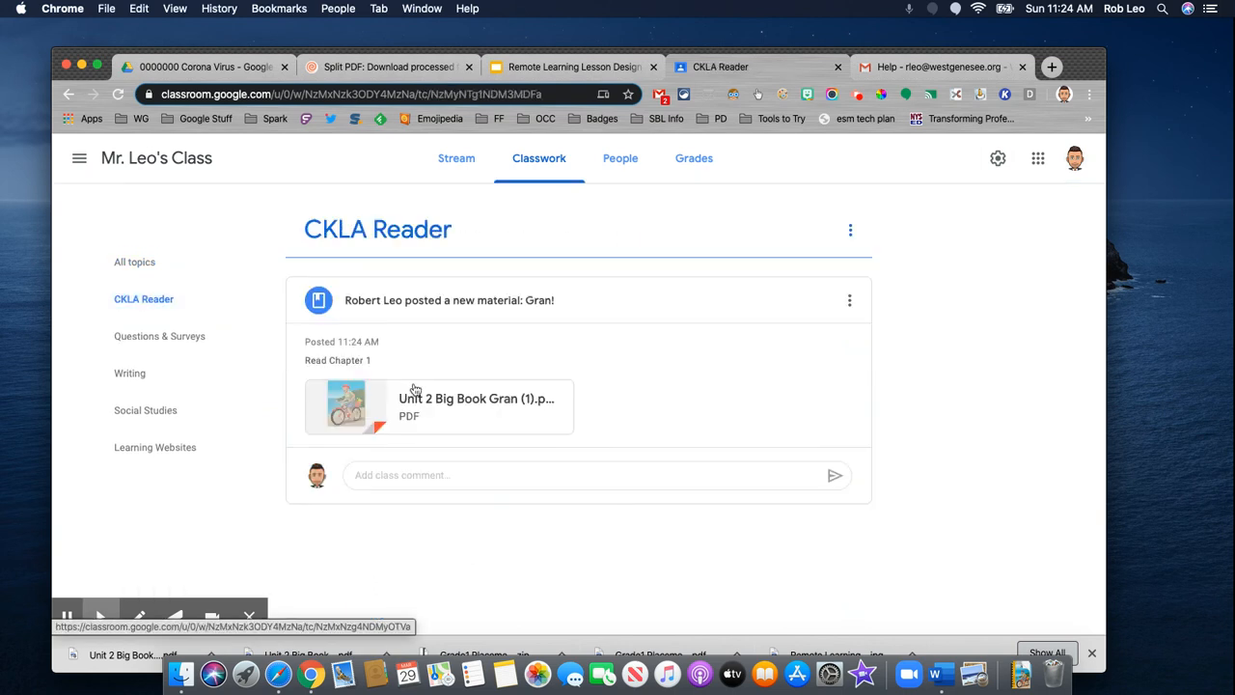
pyautogui.click(456, 410)
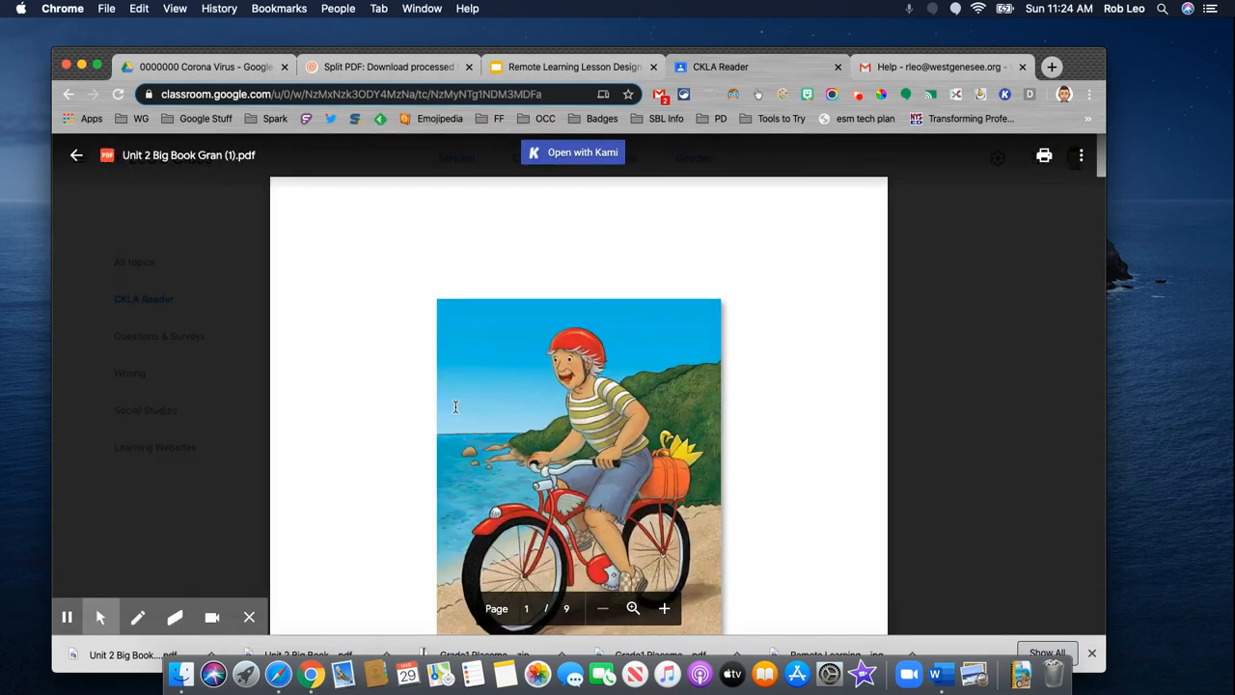
pyautogui.scroll(-5, 456, 406)
pyautogui.scroll(-10, 456, 407)
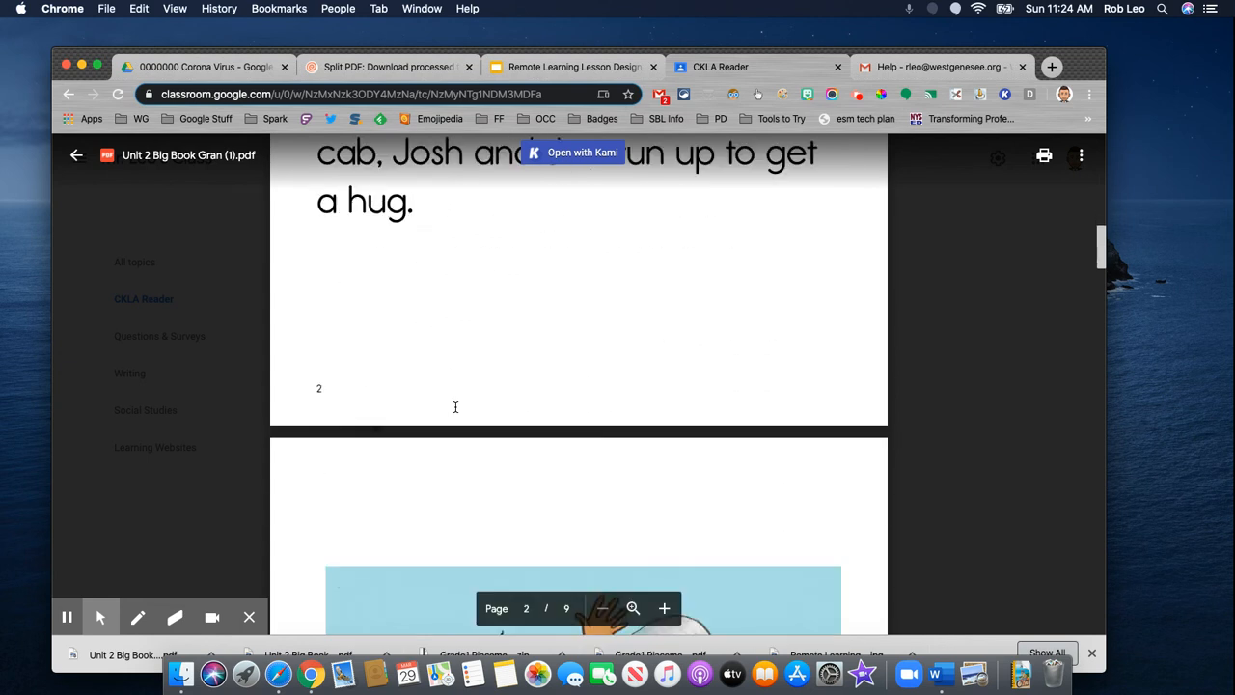
pyautogui.scroll(-15, 455, 406)
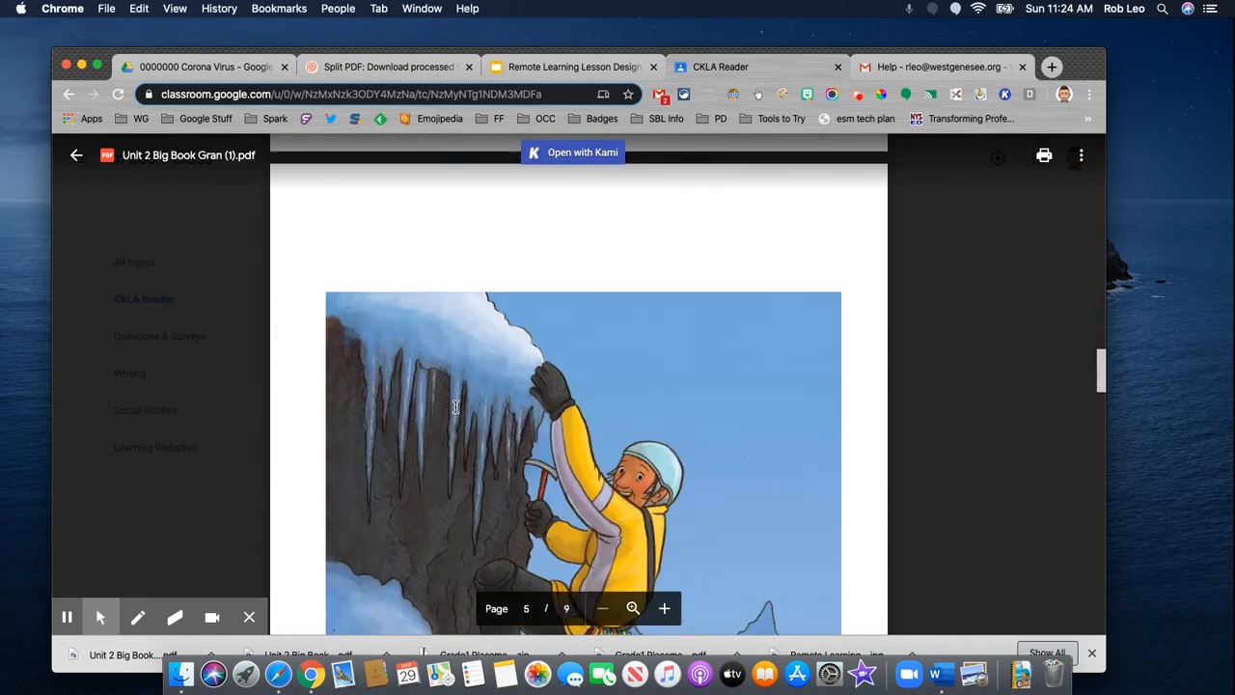
pyautogui.scroll(-5, 456, 406)
pyautogui.scroll(10, 456, 406)
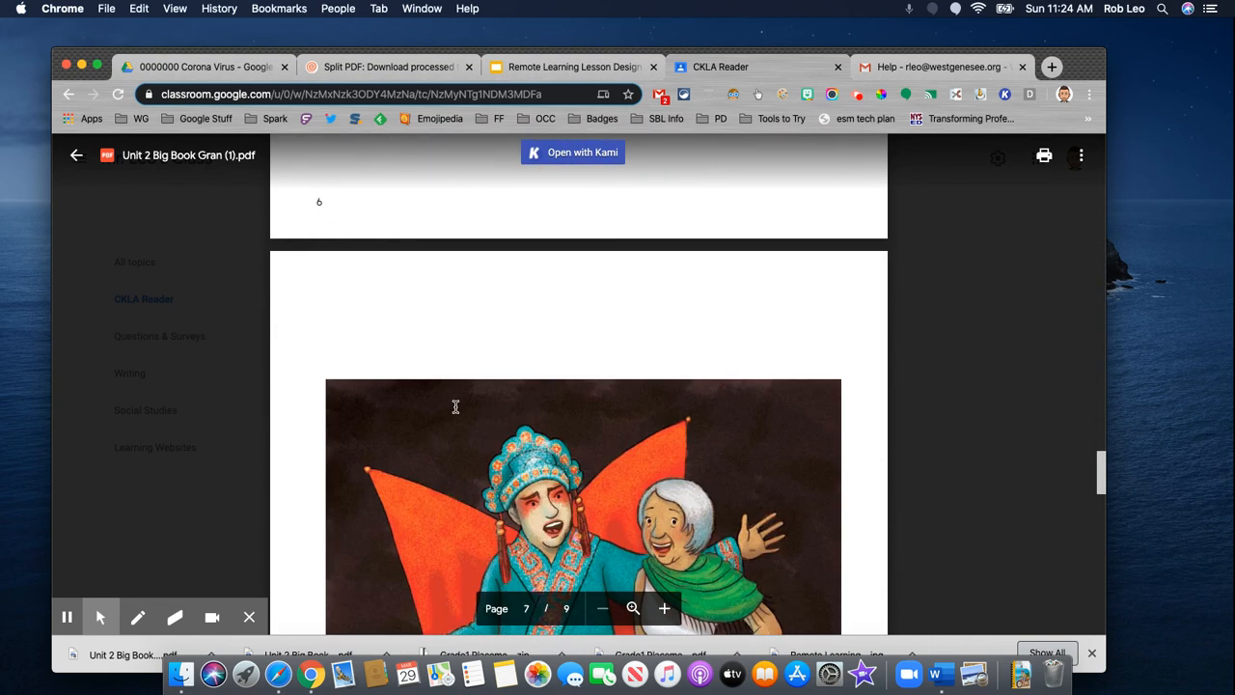